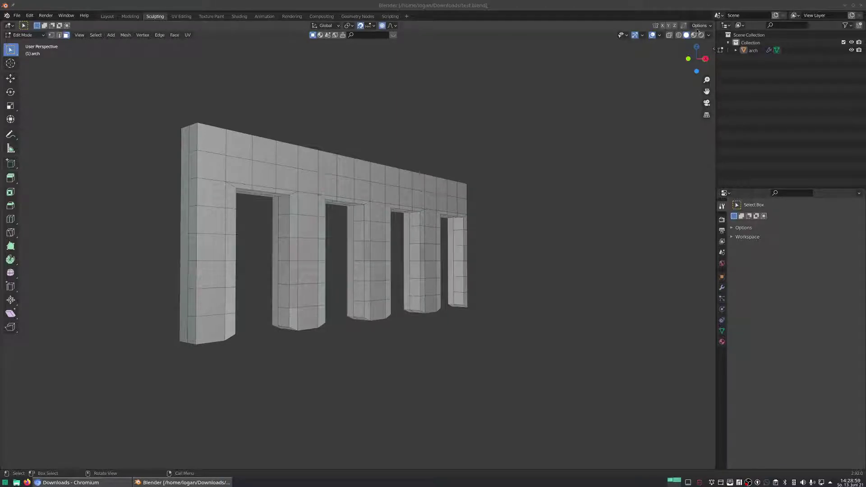
Turn on the Face Orientation overlay and examine the arch wall's openings and pillars for flipped normals
left_click(707, 36)
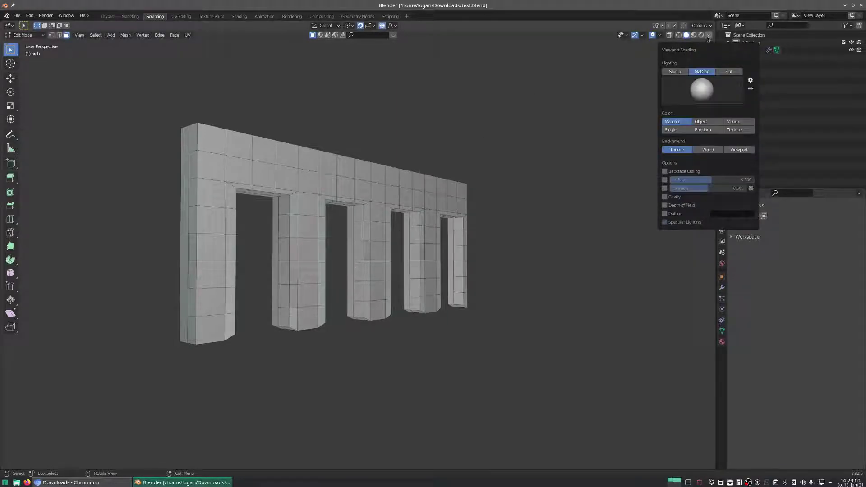
left_click(673, 36)
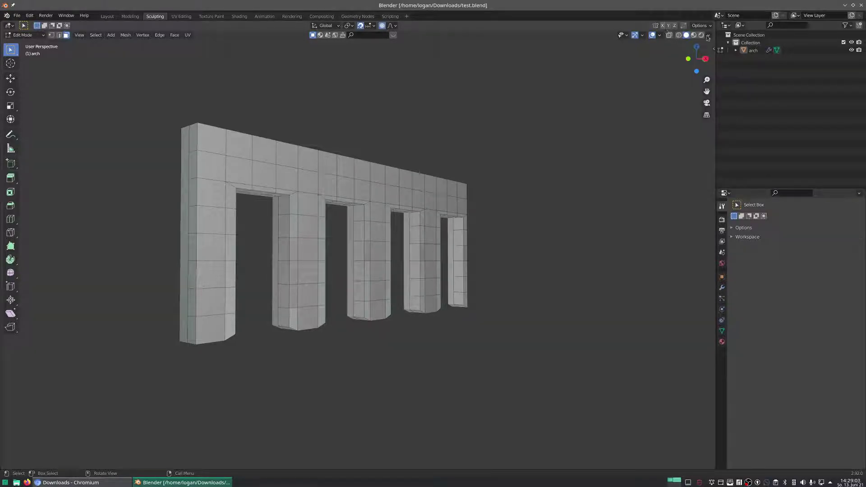
left_click(661, 35)
left_click(613, 181)
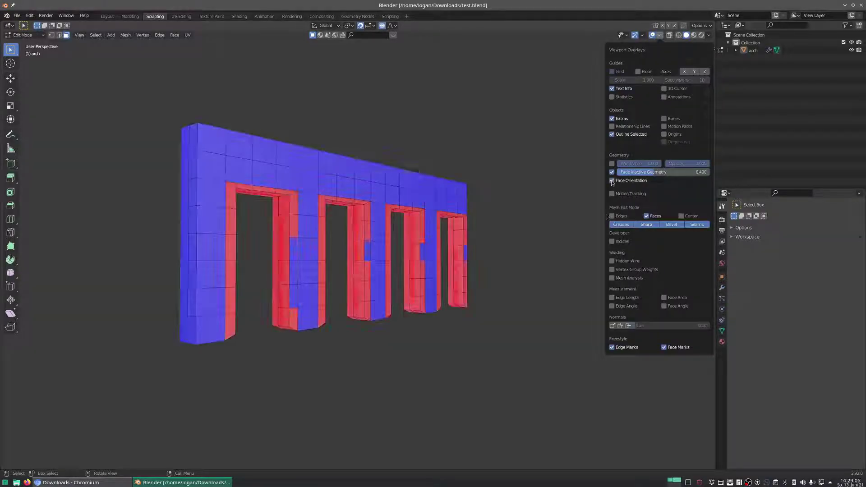
scroll(364, 270, "up", 6)
scroll(365, 271, "down", 6)
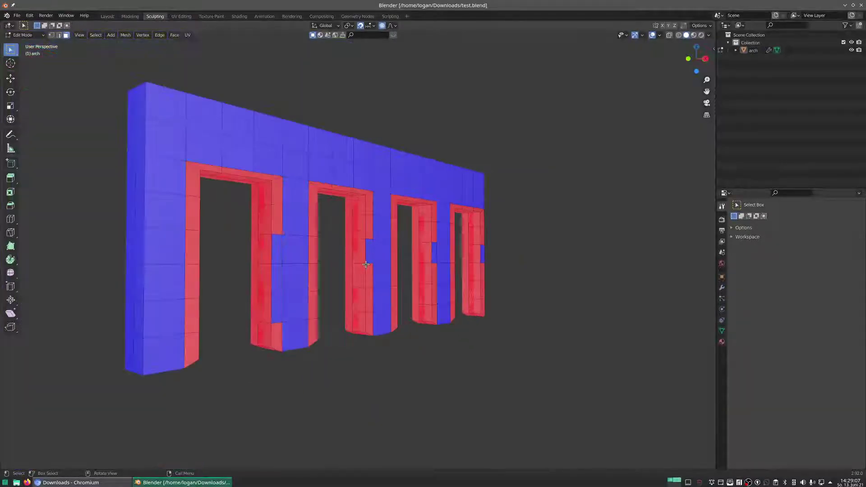
scroll(367, 220, "up", 7)
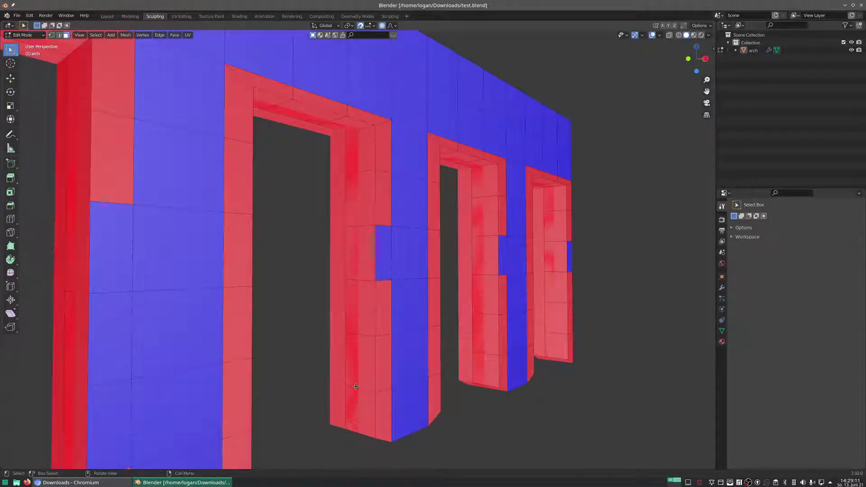
middle_click_drag(482, 316, 359, 190)
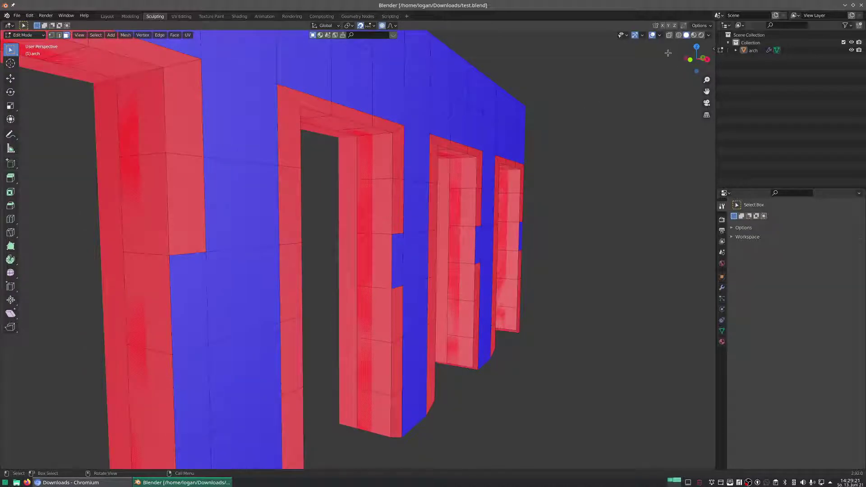
Turn off the Face Orientation overlay and select one face on the inner side of a pillar
left_click(660, 35)
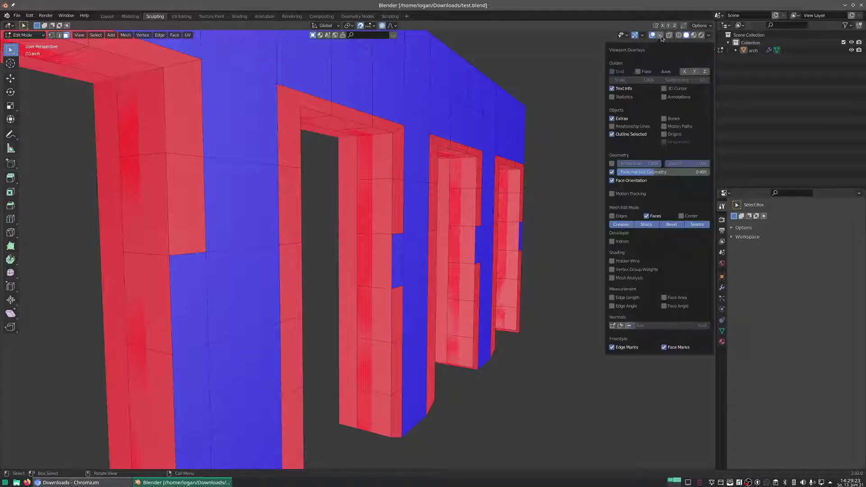
left_click(612, 181)
left_click(384, 223)
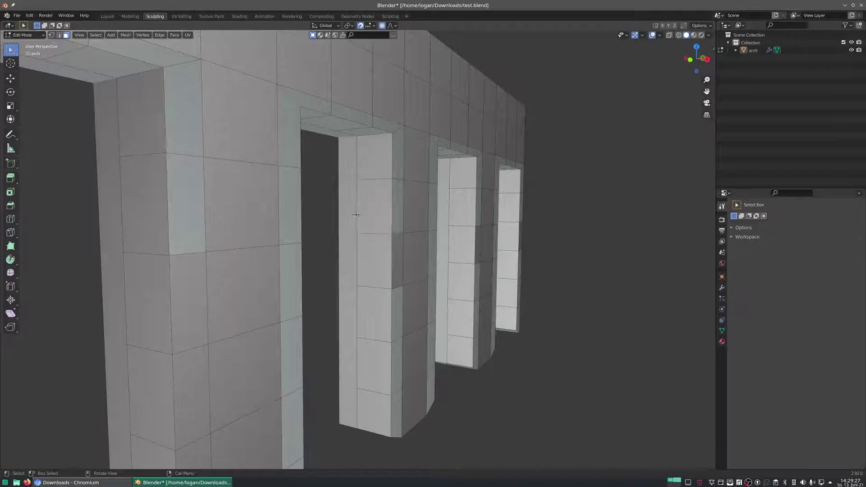
Turn on X-ray, examine the interior geometry of the pillars and wall from several sides, and turn X-ray off
left_click(668, 35)
middle_click_drag(496, 193, 441, 164)
scroll(454, 147, "down", 2)
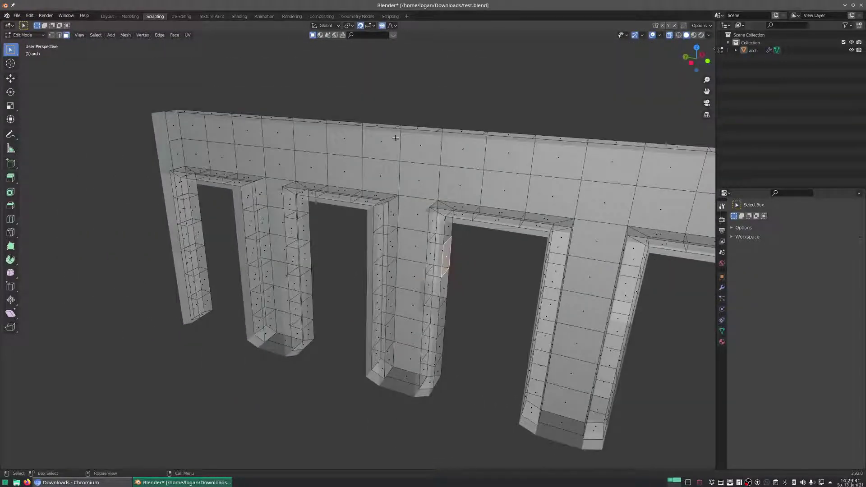
middle_click_drag(395, 138, 415, 209)
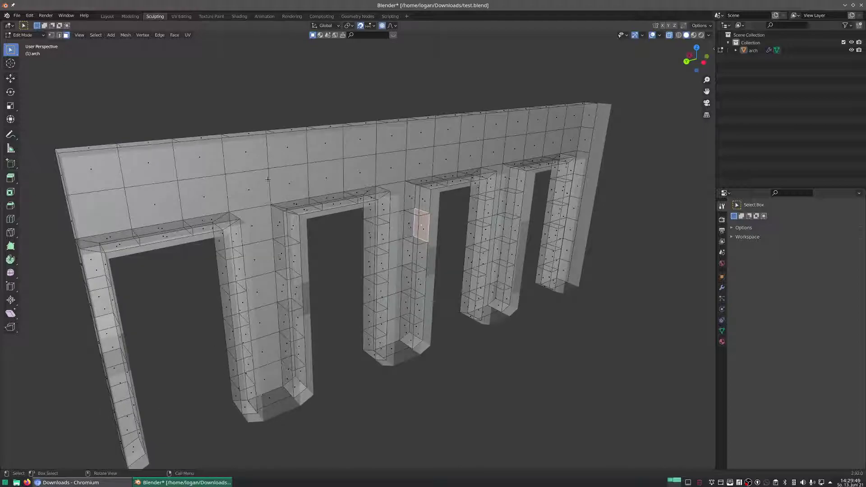
middle_click_drag(310, 223, 444, 183)
scroll(315, 218, "up", 2)
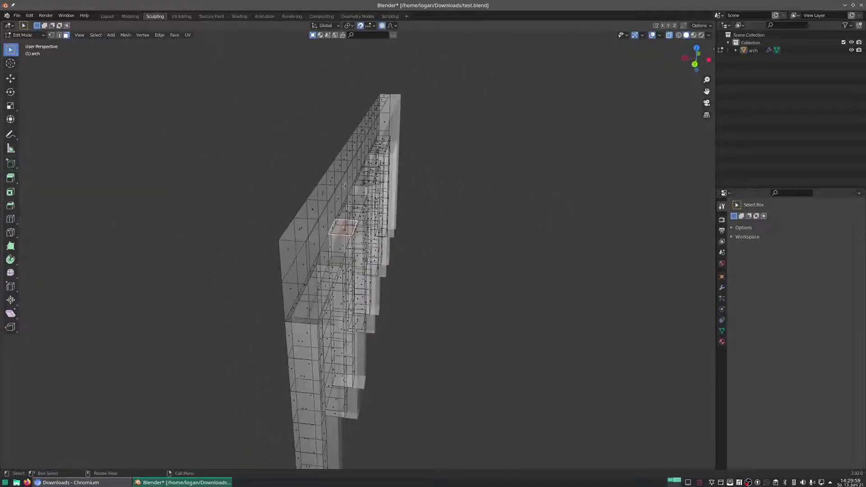
middle_click_drag(344, 187, 243, 262)
scroll(263, 249, "up", 2)
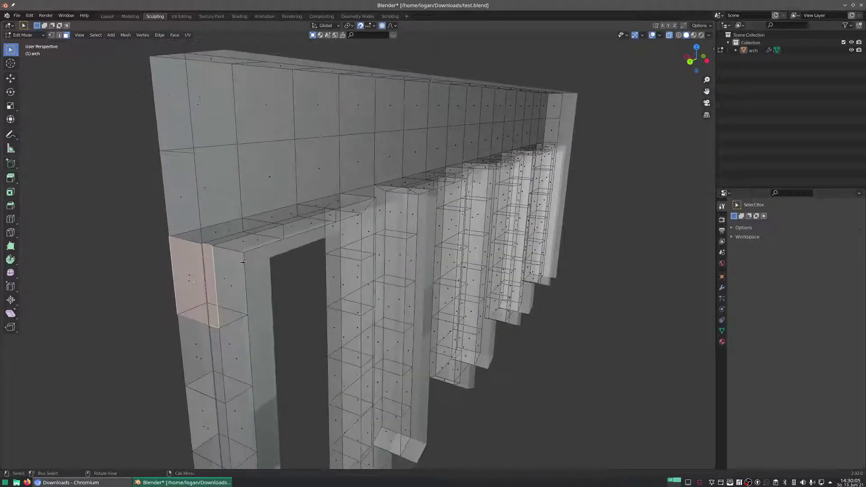
left_click(670, 35)
scroll(647, 60, "up", 5)
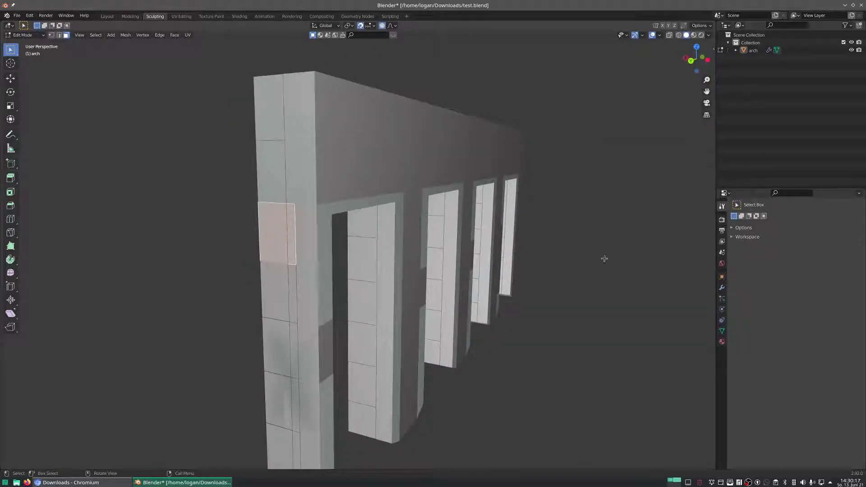
left_click(110, 17)
mouse_move(280, 174)
middle_mouse_down()
mouse_move(333, 198)
mouse_move(290, 176)
middle_mouse_up()
left_click(158, 17)
Leave Edit Mode and show the arch's transform values in the sidebar
mouse_move(229, 114)
middle_mouse_down()
mouse_move(293, 170)
mouse_move(409, 226)
mouse_move(424, 223)
mouse_move(414, 206)
middle_mouse_up()
key("Tab")
key("Tab")
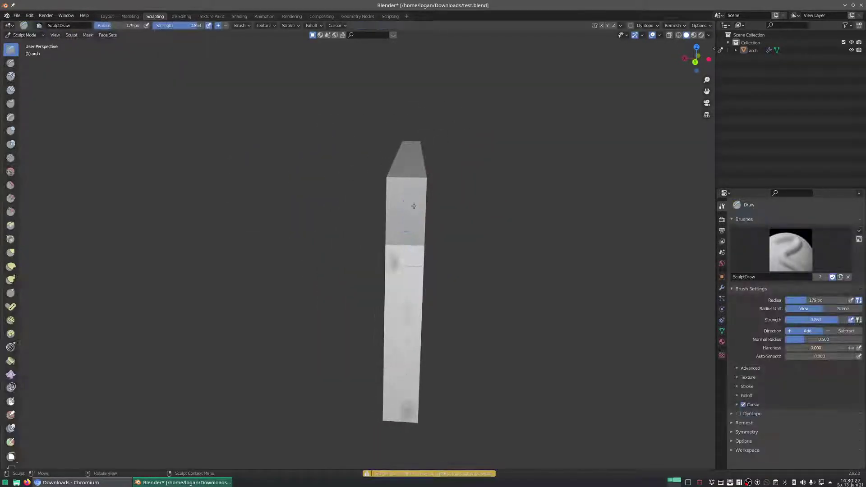
key("n")
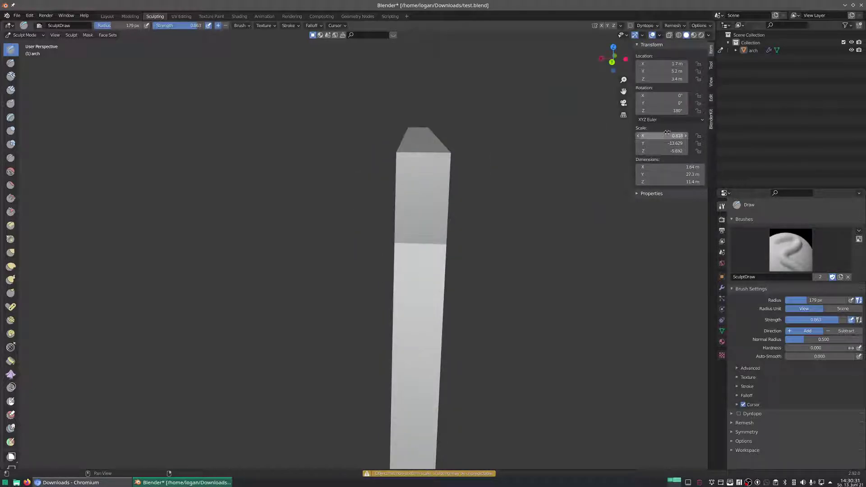
Return the arch to Edit Mode and select a single face in the wall band above the pillars
middle_click_drag(446, 212, 488, 208)
key("Tab")
key("Tab")
key("Tab")
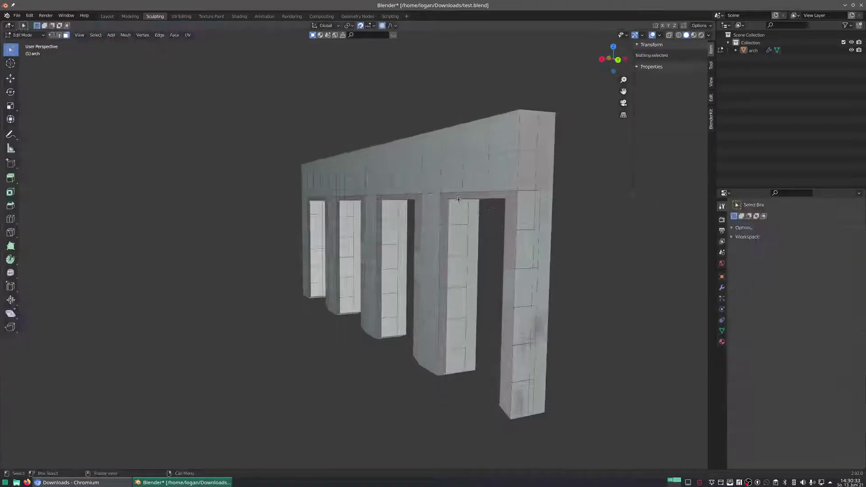
key("Tab")
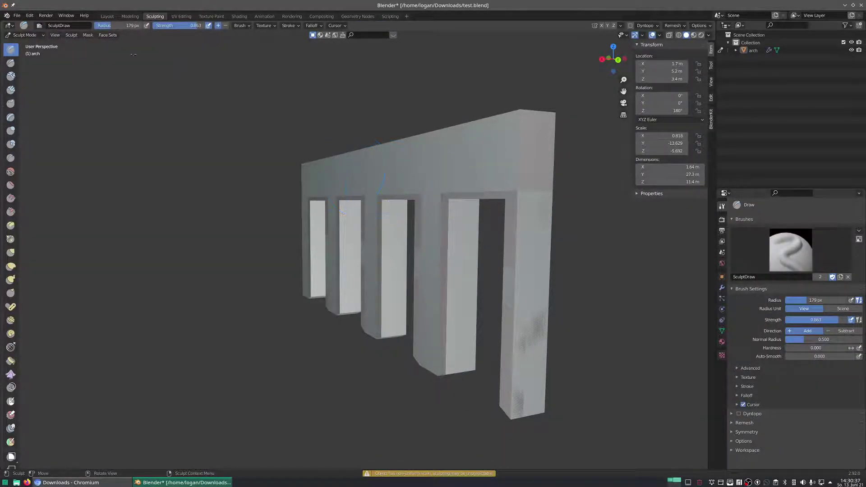
key("Tab")
left_click(383, 180)
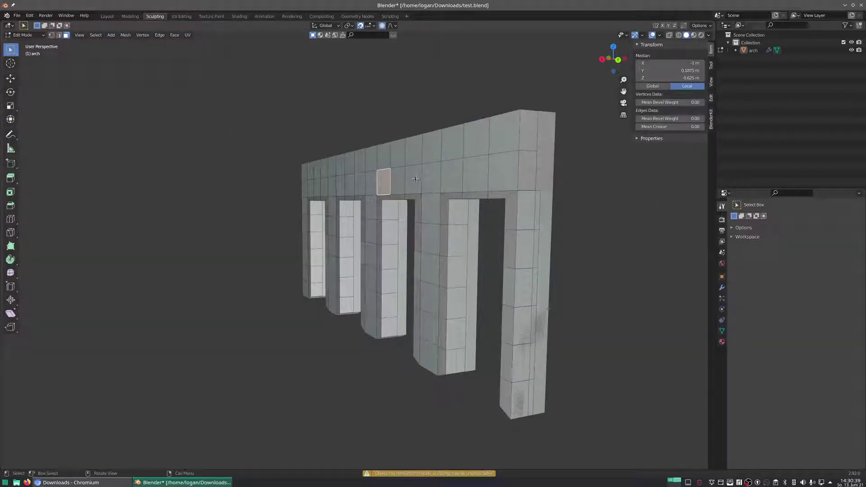
key("alt+a")
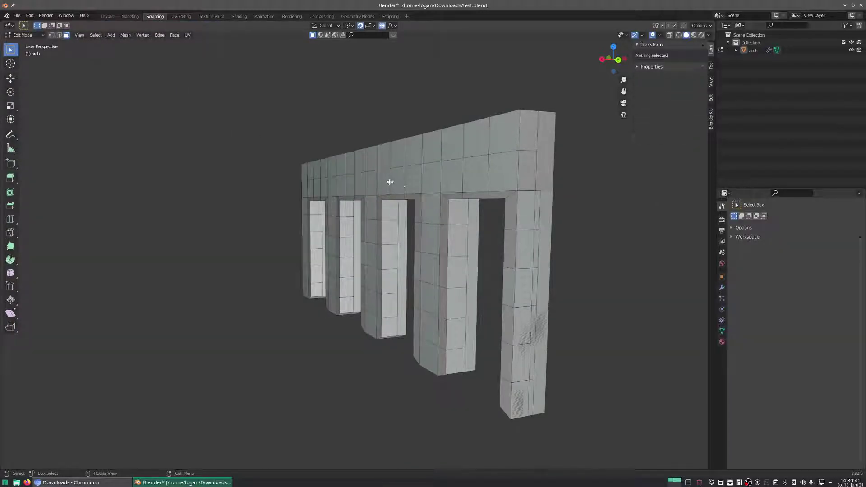
left_click(388, 181)
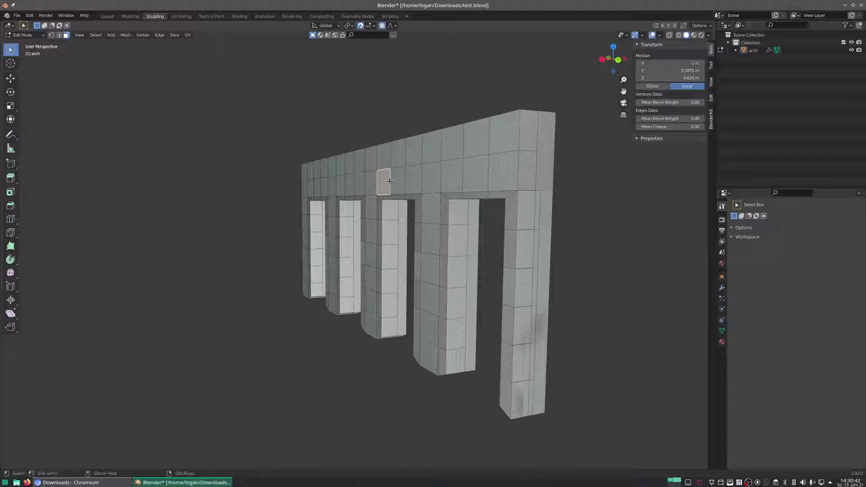
middle_click_drag(390, 181, 361, 175)
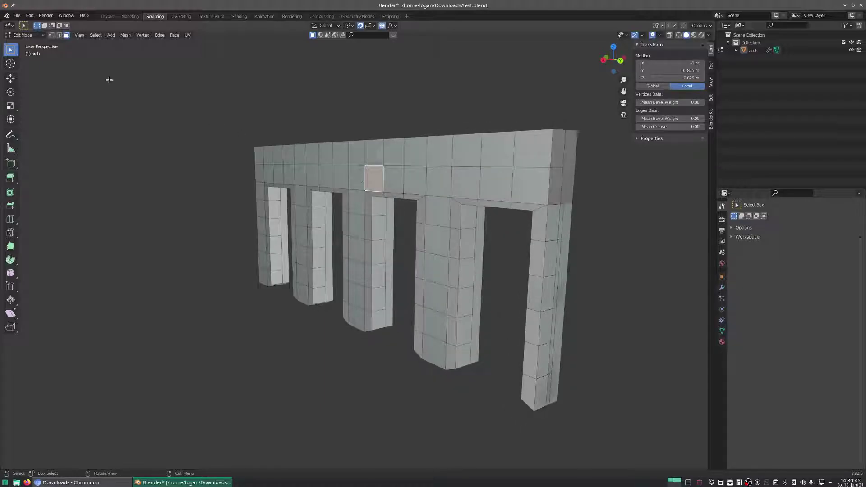
Switch to Object Mode, select the arch and apply its scale
left_click(24, 35)
left_click(23, 42)
key("ctrl+a")
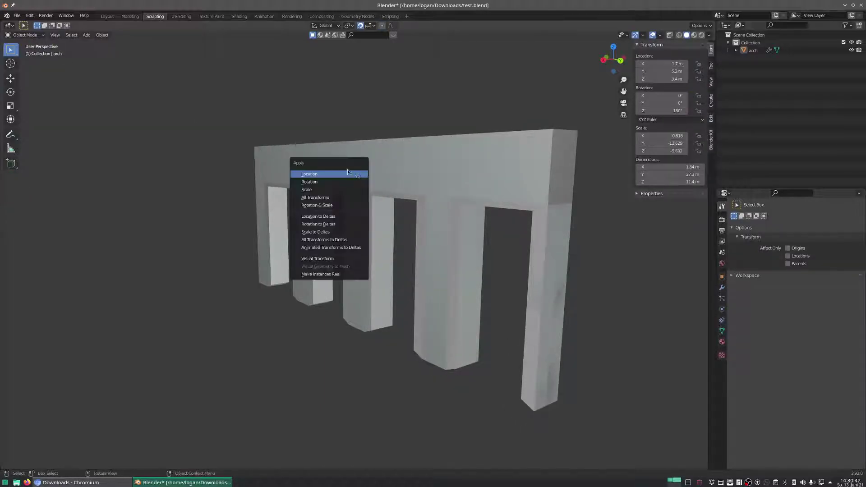
key("Escape")
left_click(353, 183)
key("ctrl+a")
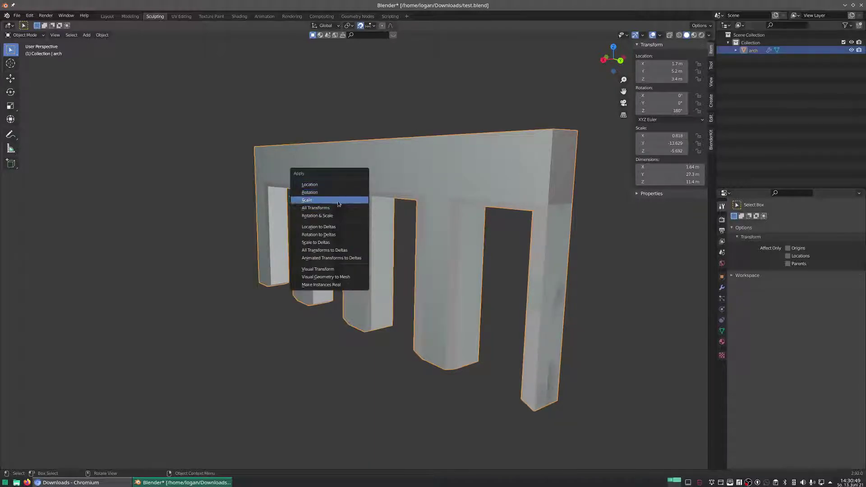
left_click(339, 204)
Run Recalculate Outside on the selected wall face's normals in Edit Mode
middle_click_drag(401, 205, 424, 188)
key("Tab")
key("F3")
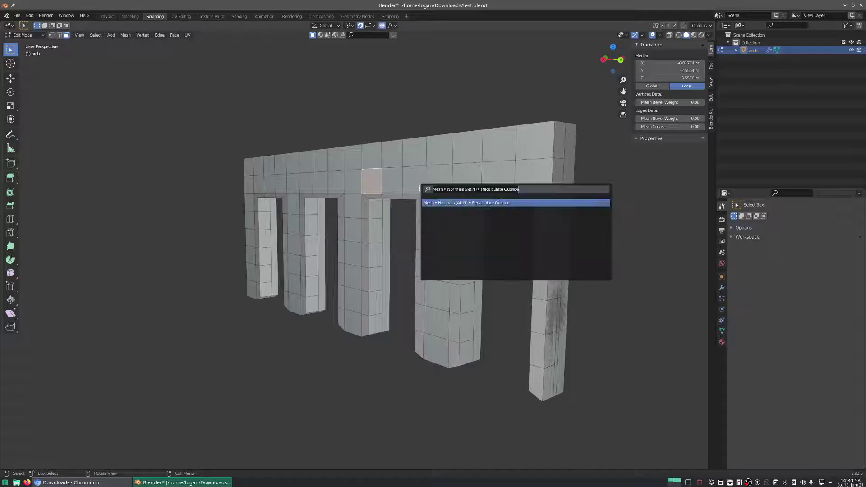
left_click(485, 204)
Select all faces of the arch and recalculate their normals to the outside
middle_click_drag(486, 203, 433, 204)
key("a")
key("F3")
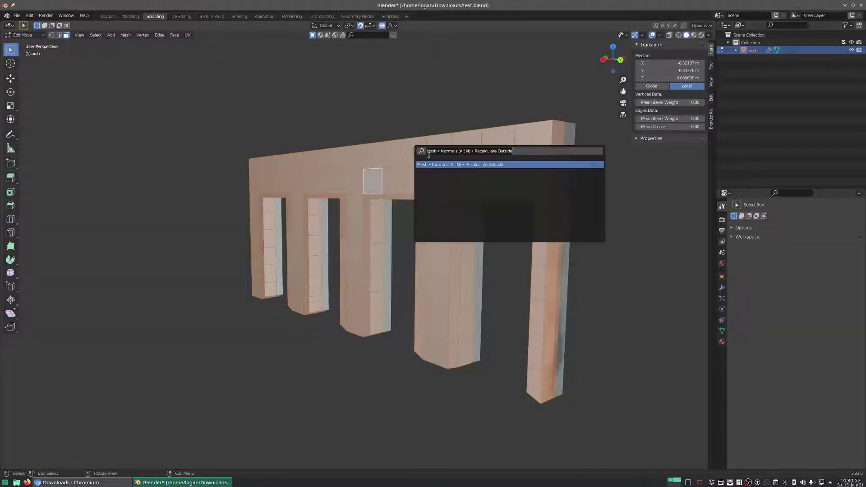
left_click(431, 163)
Examine the arch's modelled half against its mirrored half in front view and from oblique angles
key("Tab")
middle_click_drag(446, 186, 368, 237)
key("Tab")
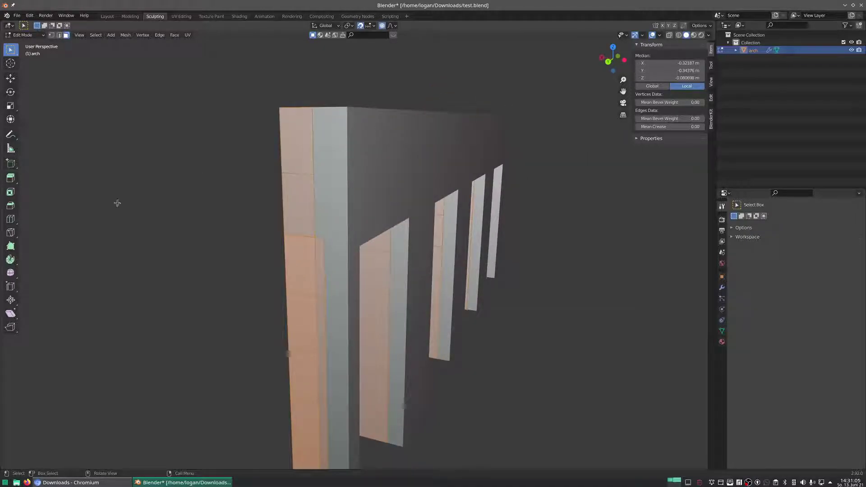
key("KP_1")
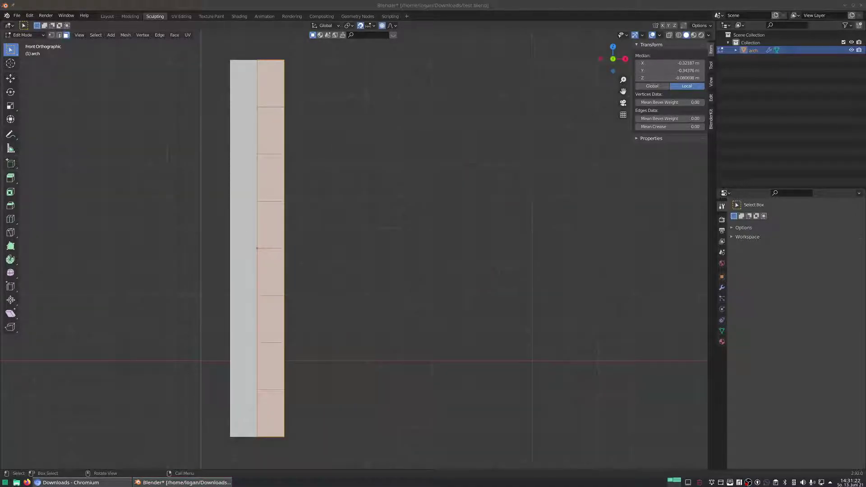
middle_click_drag(349, 250, 364, 222)
left_click(642, 35)
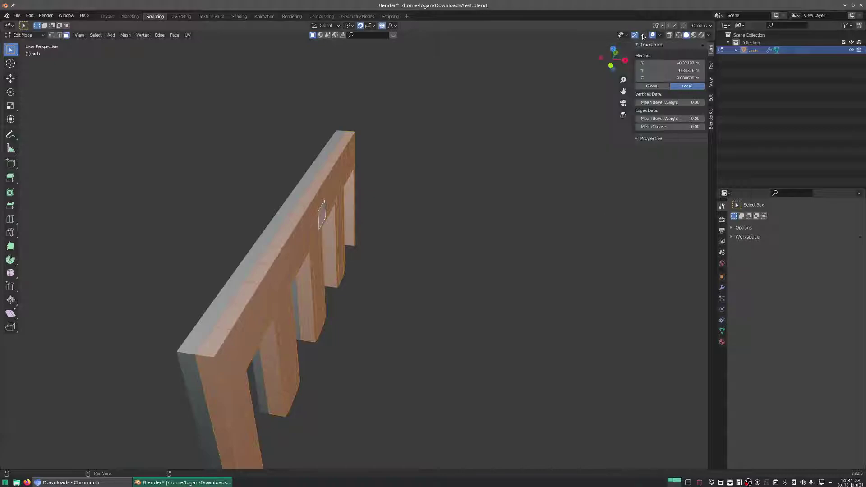
left_click(660, 36)
middle_click_drag(545, 157, 392, 198)
Disable the viewport display of the arch's Mirror modifier
left_click(722, 287)
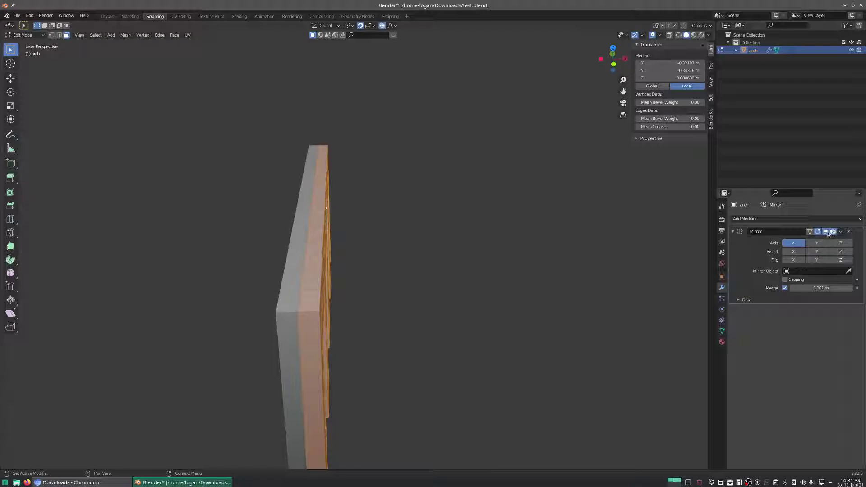
left_click(827, 232)
middle_click_drag(357, 283, 397, 290)
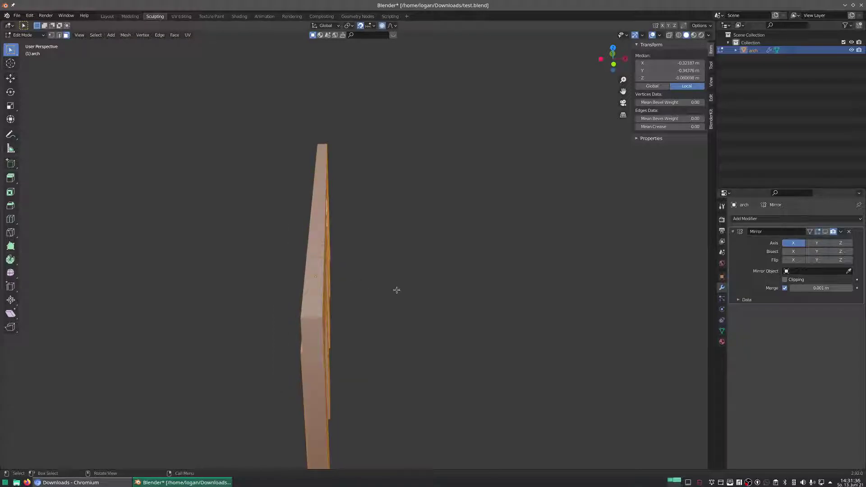
In front orthographic view, try to box-select the faces of the narrow strip extending past the arch's centre line
key("KP_1")
scroll(307, 250, "up", 8)
middle_click_drag(303, 251, 361, 266, "shift")
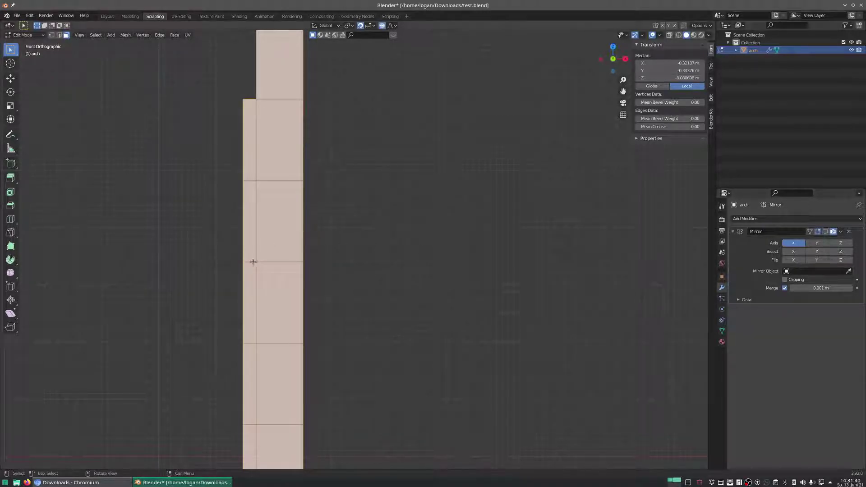
scroll(292, 234, "down", 3)
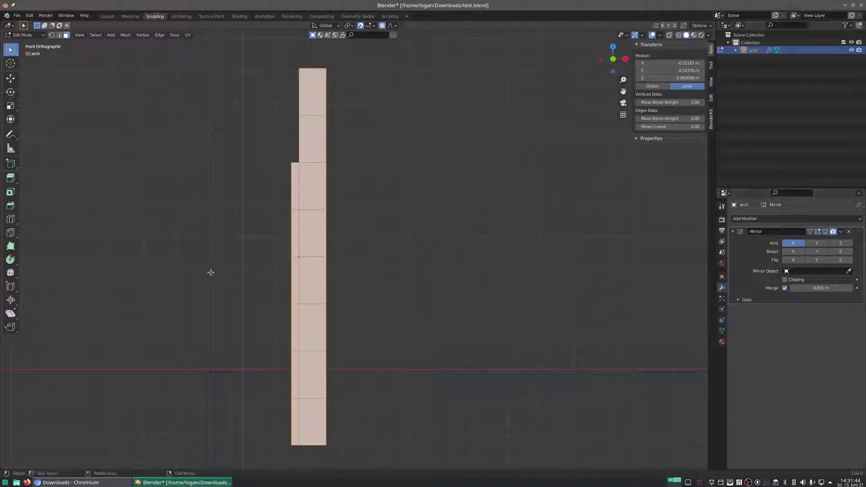
left_click(298, 51)
left_click_drag(298, 51, 380, 466)
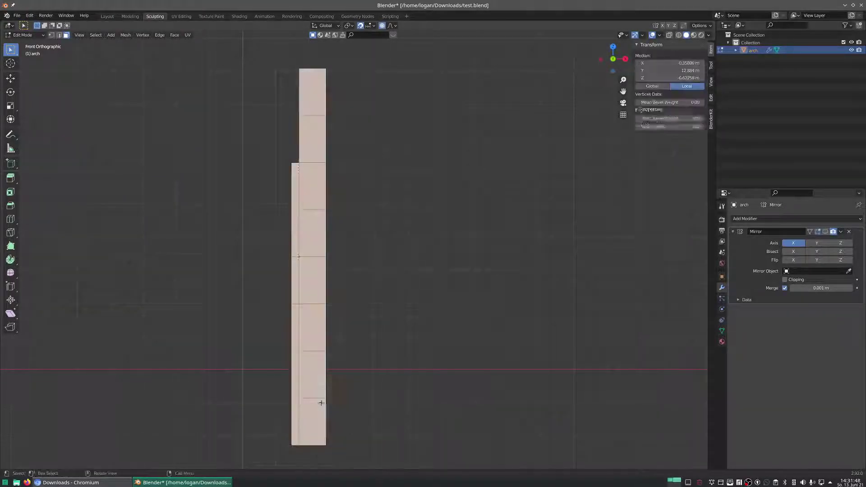
left_click_drag(256, 140, 299, 469)
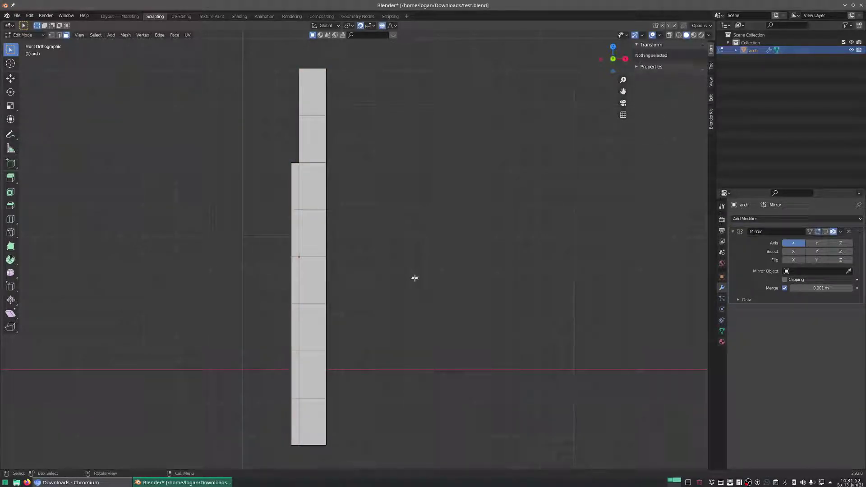
Delete the edge loops protruding past the centre plane around the two nearest arch openings
middle_click_drag(393, 265, 344, 262)
left_click(393, 245)
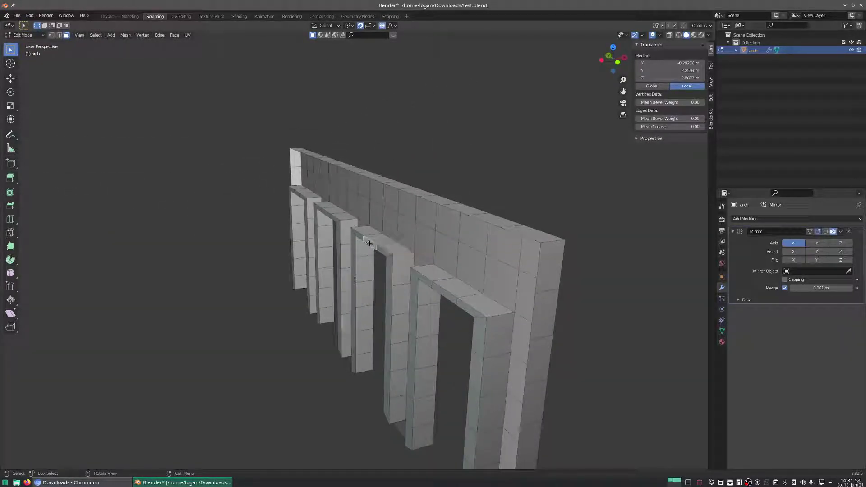
middle_click_drag(381, 245, 418, 280)
scroll(422, 244, "up", 2)
key("1")
key("2")
key("alt+a")
left_click(467, 258, "alt")
key("x")
left_click(494, 275)
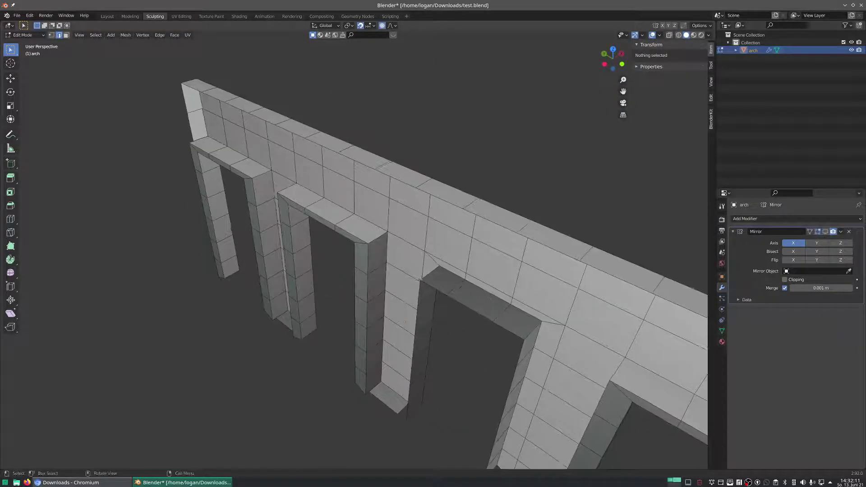
Delete the remaining edge loops protruding past the centre plane around the other two arch openings
left_click(362, 241, "alt")
left_click(363, 242)
left_click(236, 167, "alt")
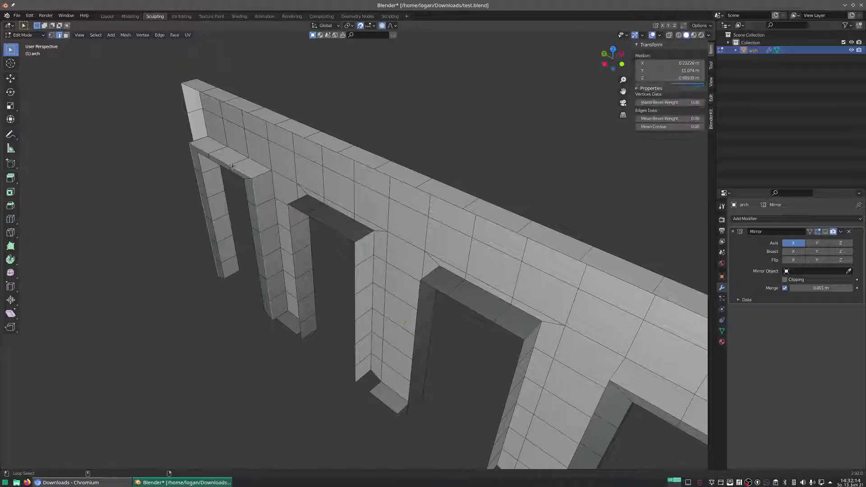
key("x")
left_click(235, 168)
middle_click_drag(299, 205, 373, 228)
left_click(431, 183, "alt")
key("x")
left_click(431, 184)
In front view, box-select the vertices of the strip extending past the centre line and set the snap target to Vertex
scroll(428, 175, "down", 1)
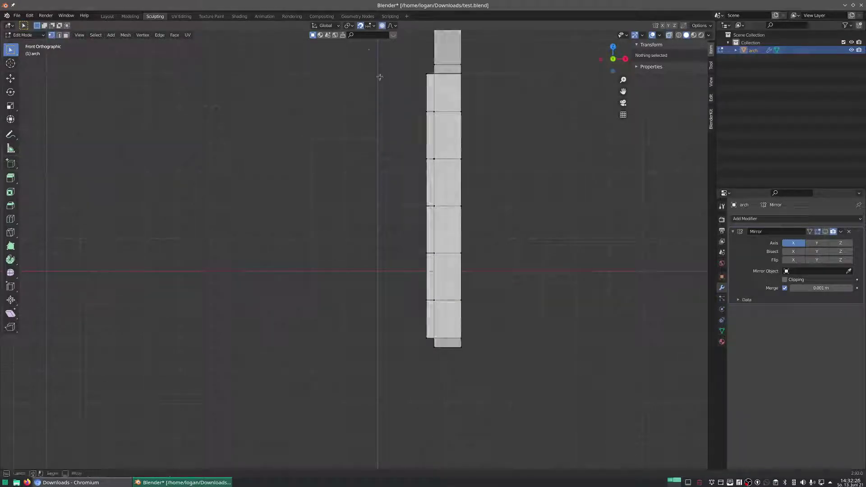
left_click_drag(380, 77, 430, 377)
middle_click_drag(433, 194, 394, 271, "shift")
scroll(393, 272, "up", 1)
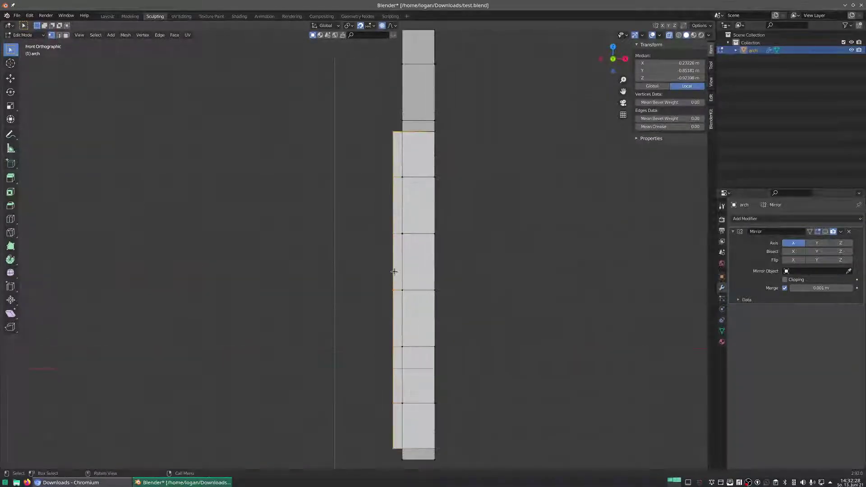
scroll(394, 271, "up", 1)
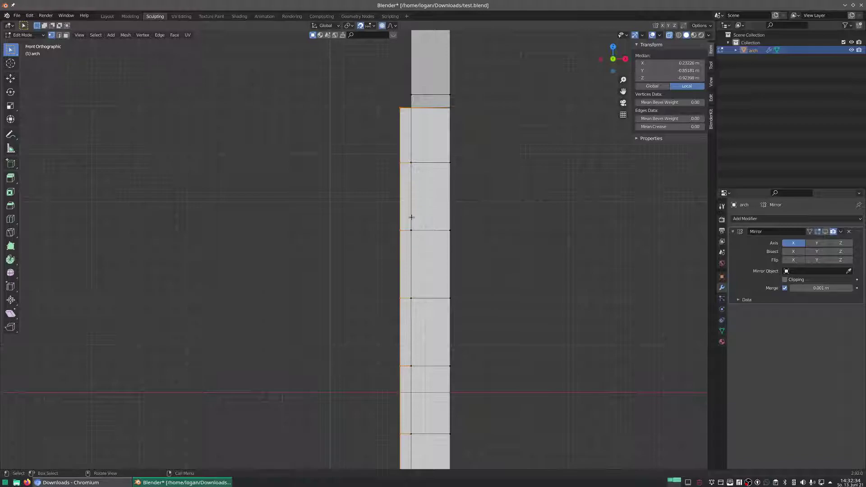
scroll(394, 163, "down", 2)
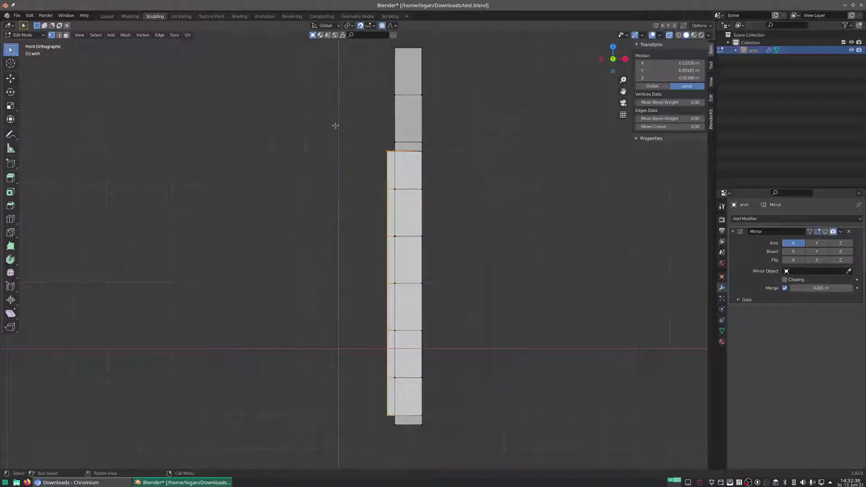
left_click(369, 26)
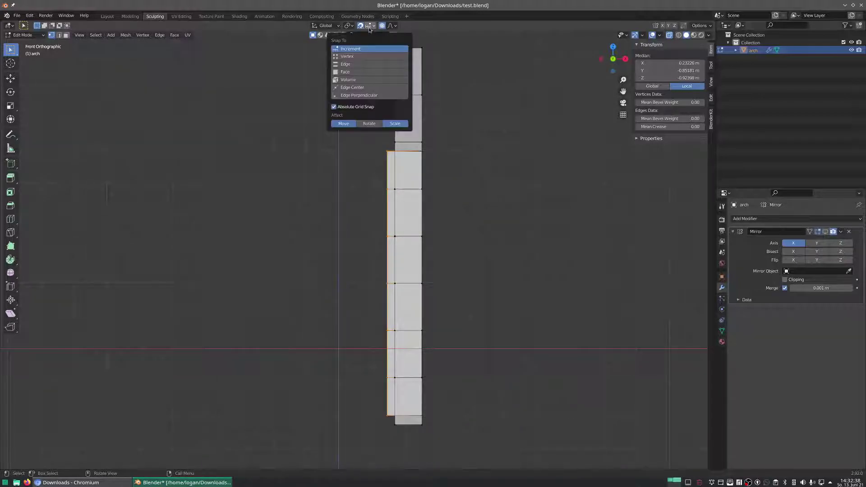
left_click(356, 57)
left_click(353, 155)
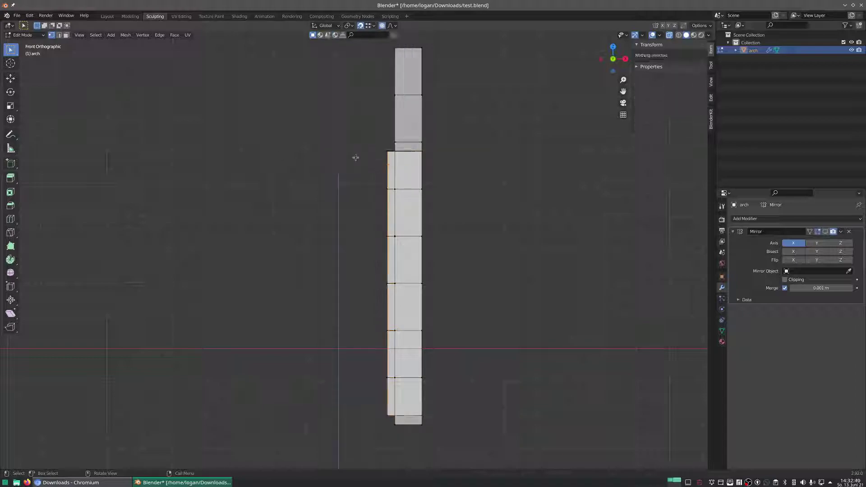
Reselect the protruding strip's vertices and, with proportional editing off, snap them along X onto the centre line at X 0 m
left_click_drag(360, 134, 388, 434)
key("g")
key("x")
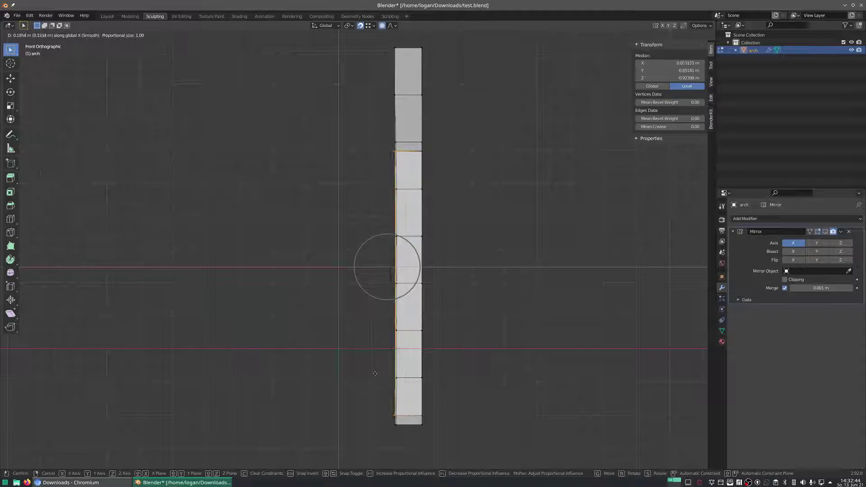
left_click(368, 338)
key("g")
key("x")
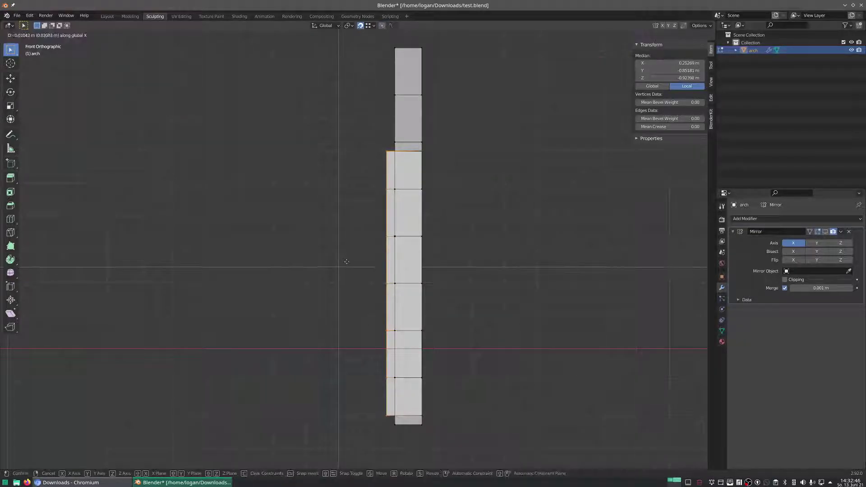
right_click(342, 234)
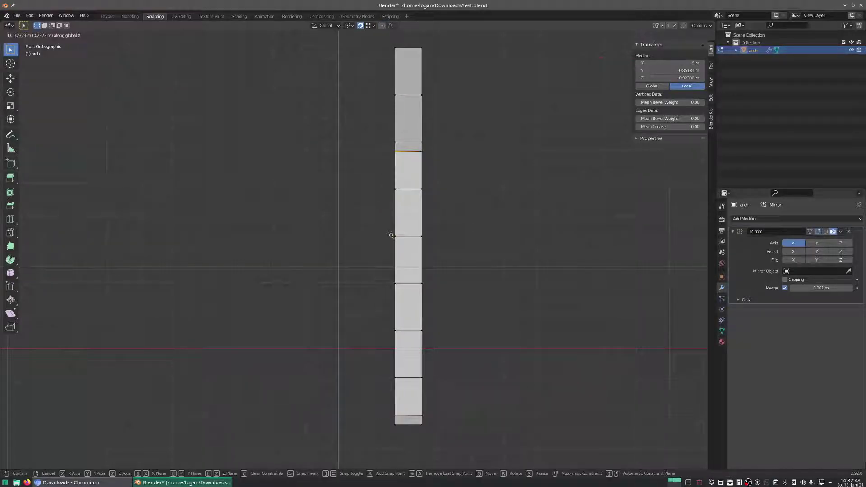
Inspect the arch in Object Mode, then try to move a vertex at the base of a pillar along X in Edit Mode
key("Tab")
middle_click_drag(373, 226, 346, 240)
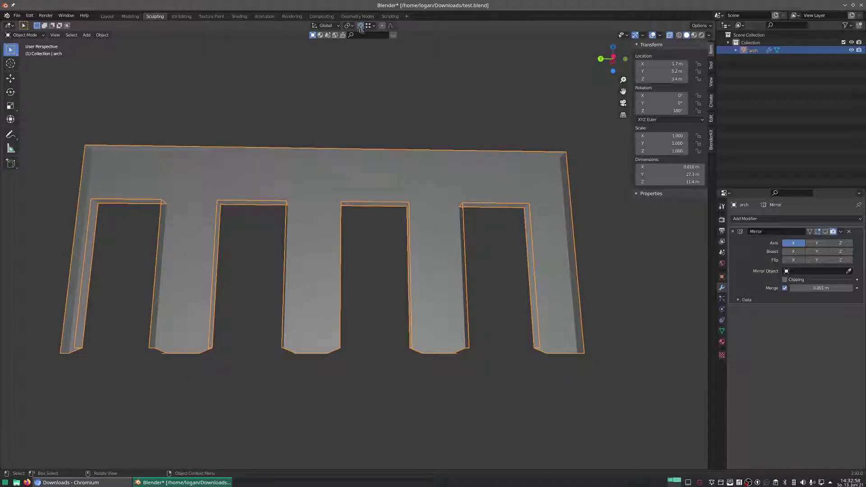
key("Tab")
middle_click_drag(352, 331, 271, 296)
left_click(313, 344)
key("g")
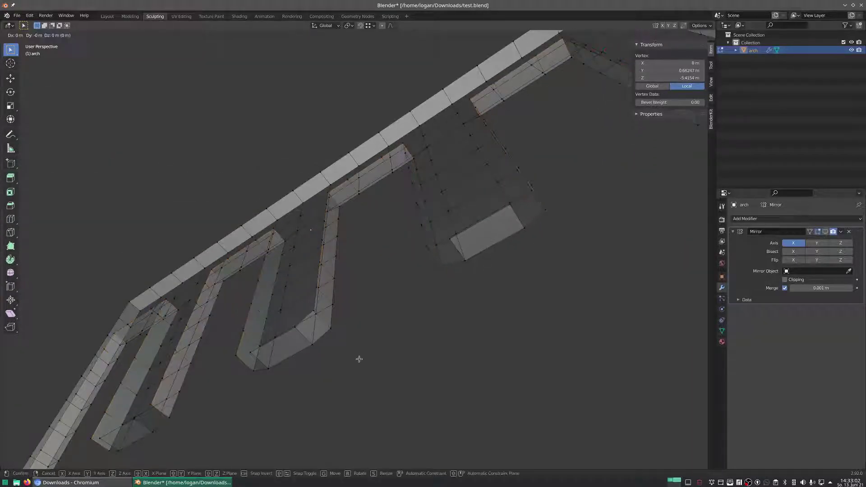
key("x")
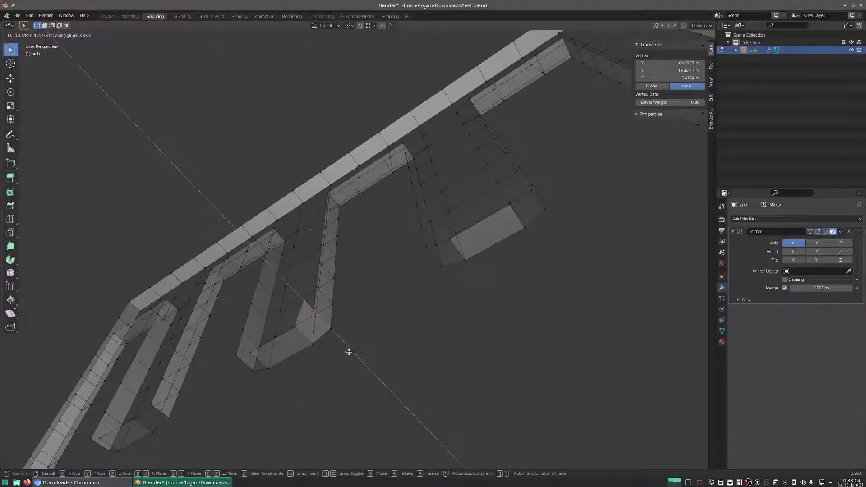
left_click(348, 349)
key("ctrl+z")
Fill the missing corner faces at the base of the central pillar
scroll(333, 356, "up", 4)
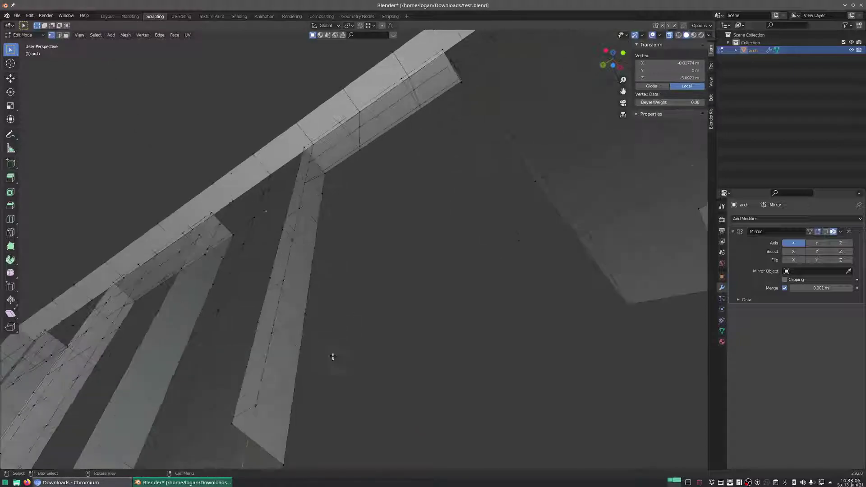
middle_click_drag(332, 355, 406, 218, "shift")
left_click(300, 251, "shift")
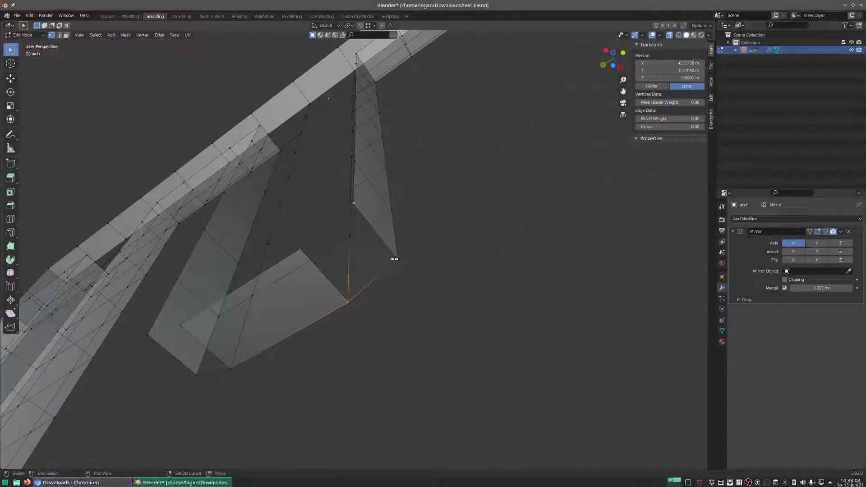
key("f")
middle_click_drag(435, 262, 469, 283)
key("alt+a")
left_click(469, 282)
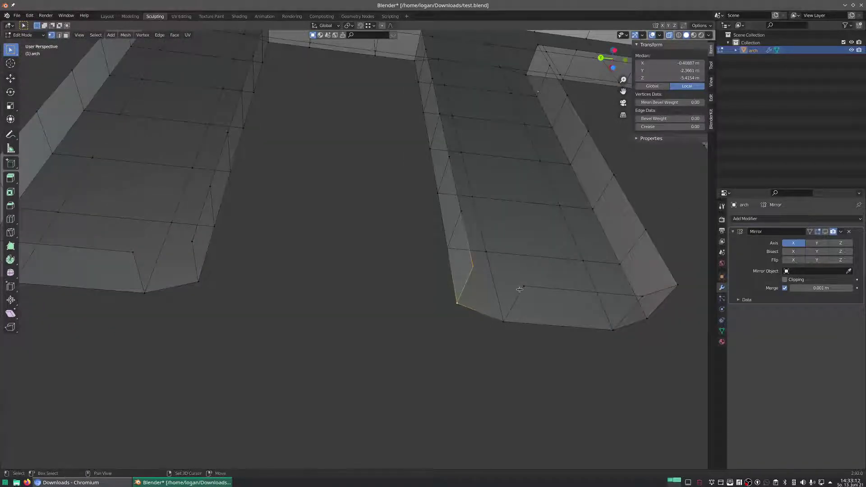
left_click(480, 317, "shift")
middle_click_drag(480, 318, 338, 290)
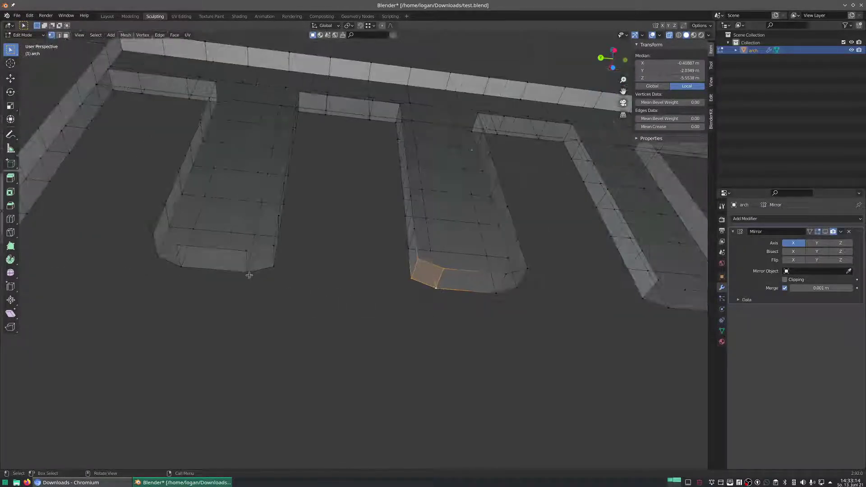
Fill the two missing corner faces at the base of the pillar adjacent to the central one
left_click(245, 259)
key("f")
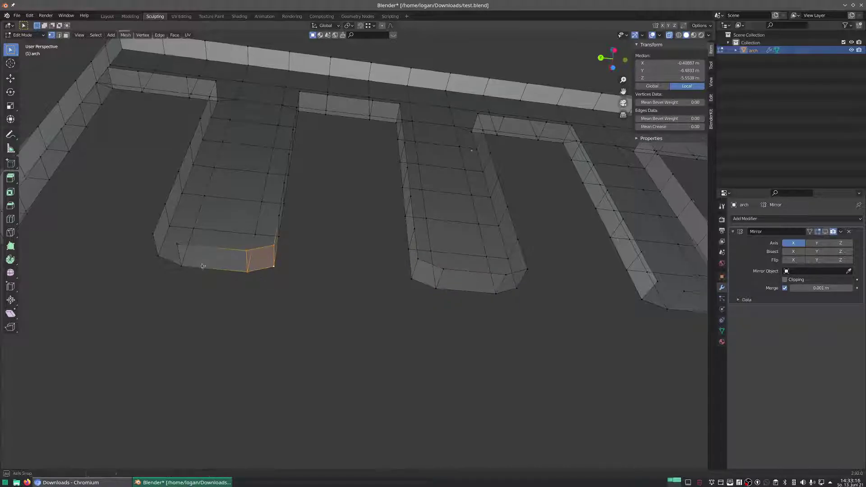
middle_click_drag(201, 265, 217, 266)
left_click(179, 177)
left_click(172, 201, "shift")
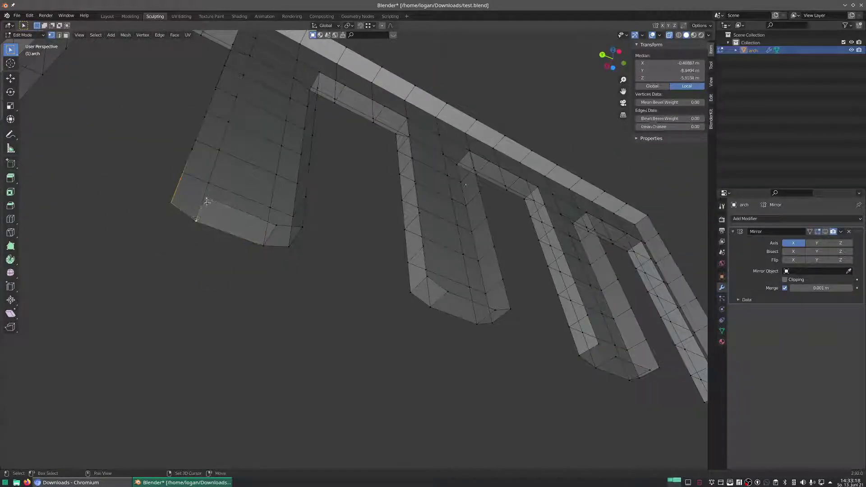
key("f")
Fill the missing corner face at the base of the neighbouring end pillar
scroll(205, 205, "down", 4)
middle_click_drag(201, 210, 210, 229, "shift")
scroll(235, 235, "up", 3)
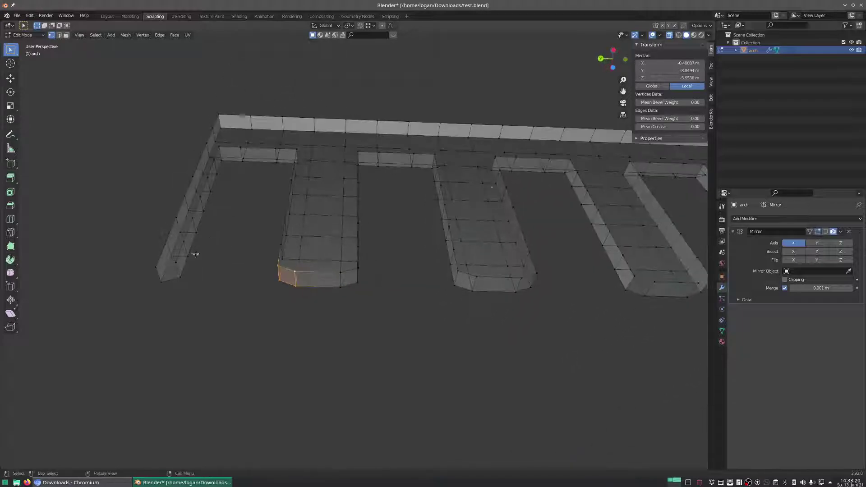
left_click(175, 263)
left_click(176, 276, "shift")
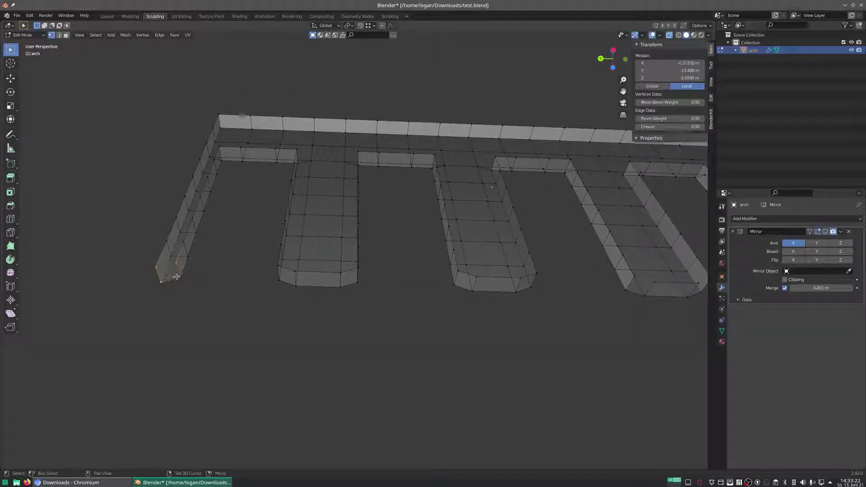
Fill the missing base corner faces of the pillar on the opposite side of the centre and of the opposite end pillar
middle_click_drag(285, 301, 433, 264)
left_click(381, 270)
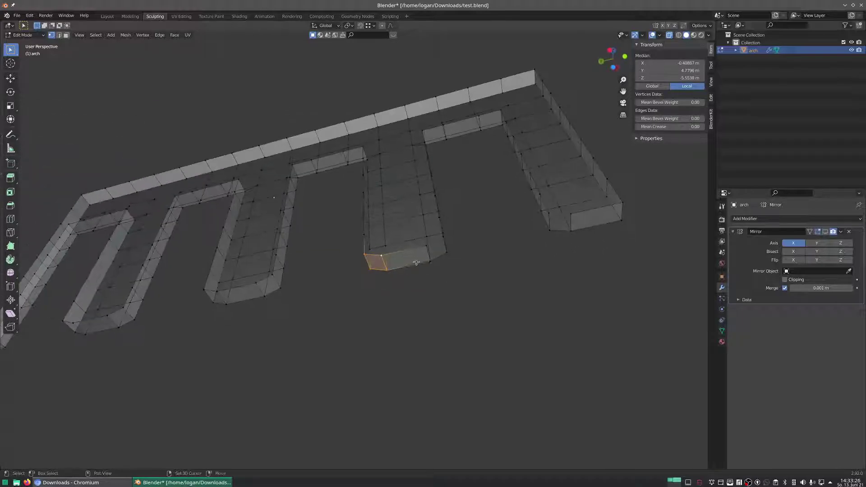
left_click(447, 253)
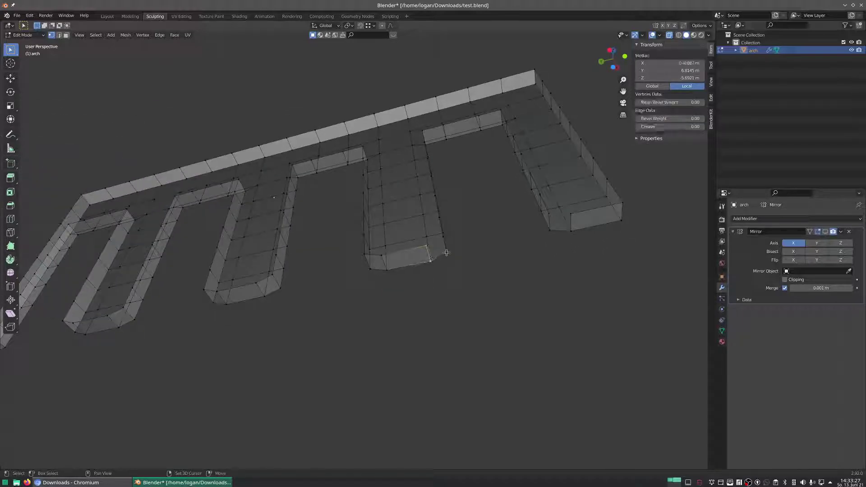
left_click(551, 229)
key("f")
Return the arch to Object Mode and turn off X-ray display
key("alt+z")
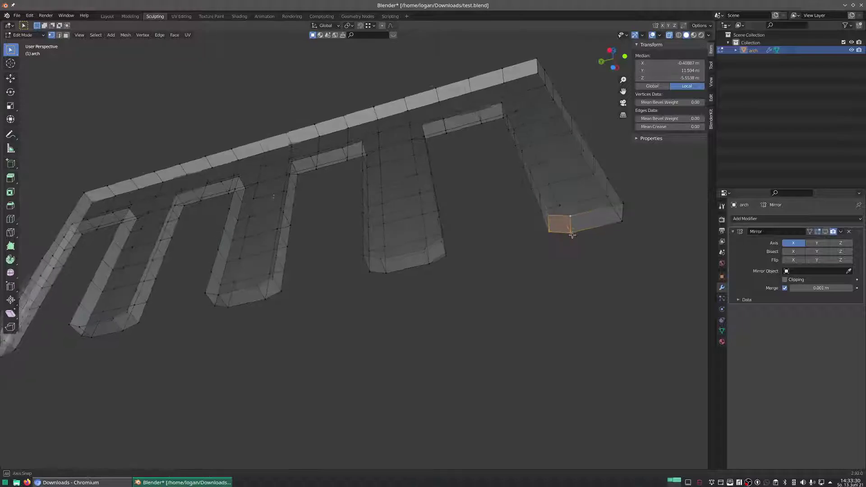
key("Tab")
key("alt+z")
middle_click_drag(510, 247, 524, 247)
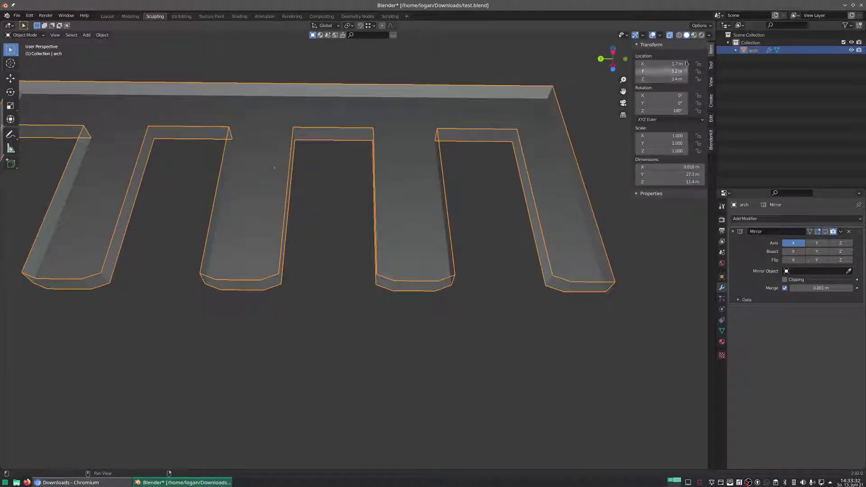
left_click(669, 35)
middle_click_drag(581, 145, 505, 169)
key("Tab")
key("Tab")
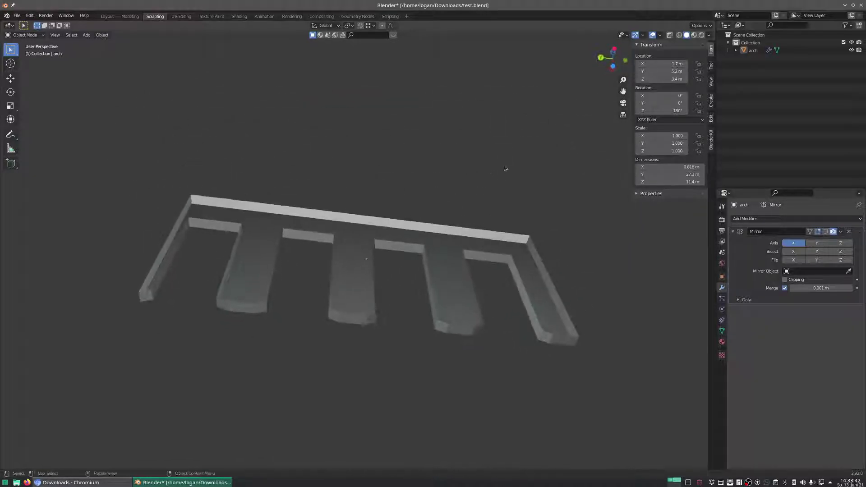
Enable the Face Orientation overlay and examine the arch's half mesh from both sides
left_click(660, 36)
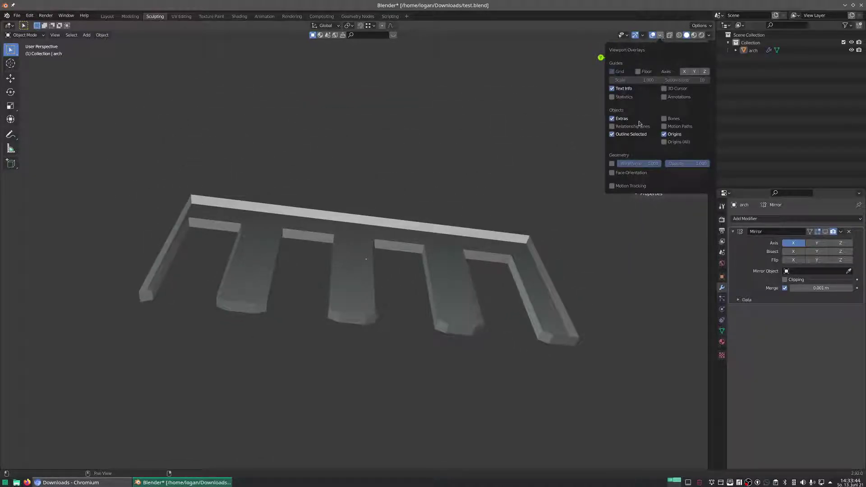
left_click(625, 177)
middle_click_drag(469, 212, 762, 255)
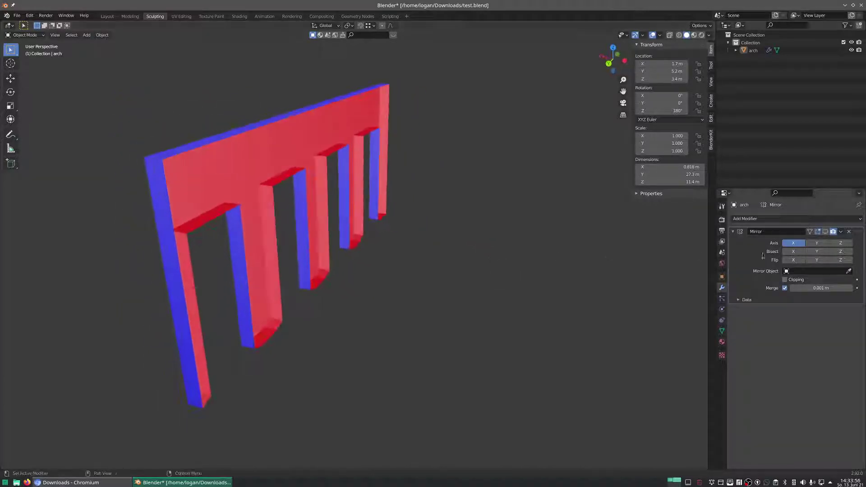
Re-enable the Mirror modifier's viewport display and turn on Clipping
left_click(826, 232)
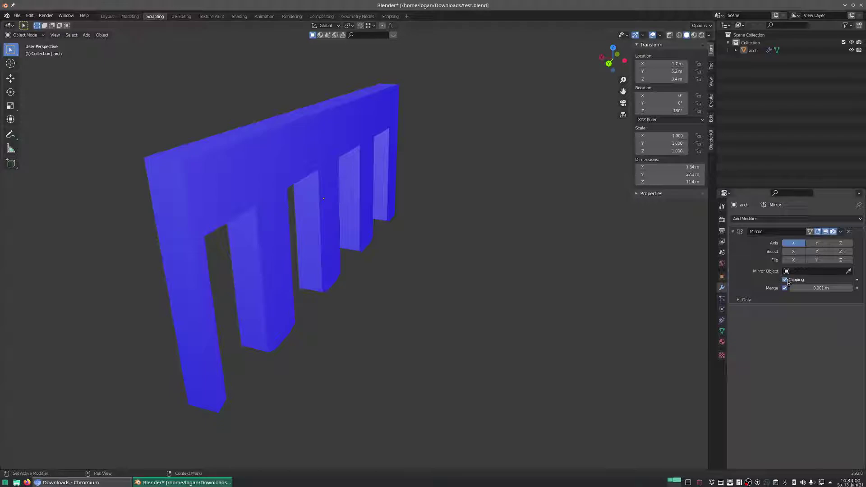
In Edit Mode, try to move a centre-line vertex of the end pillar freely and along X to test clipping
key("Tab")
middle_click_drag(259, 341, 357, 280)
scroll(354, 252, "up", 1)
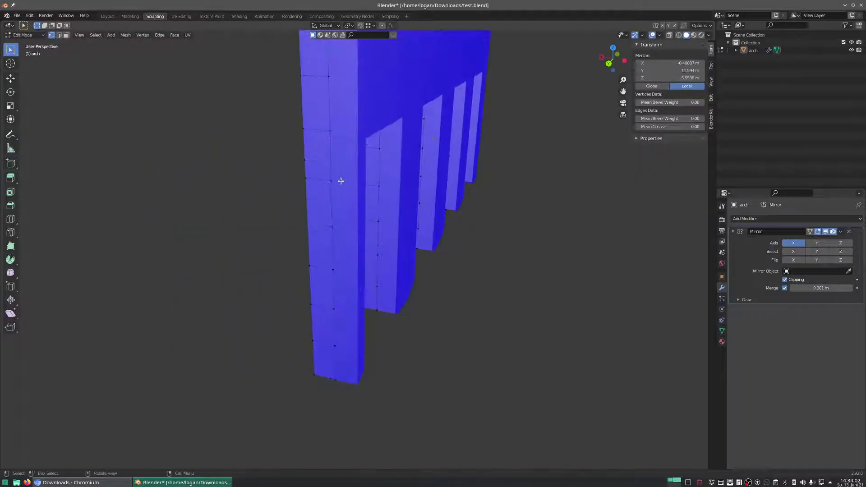
left_click(335, 181)
key("g")
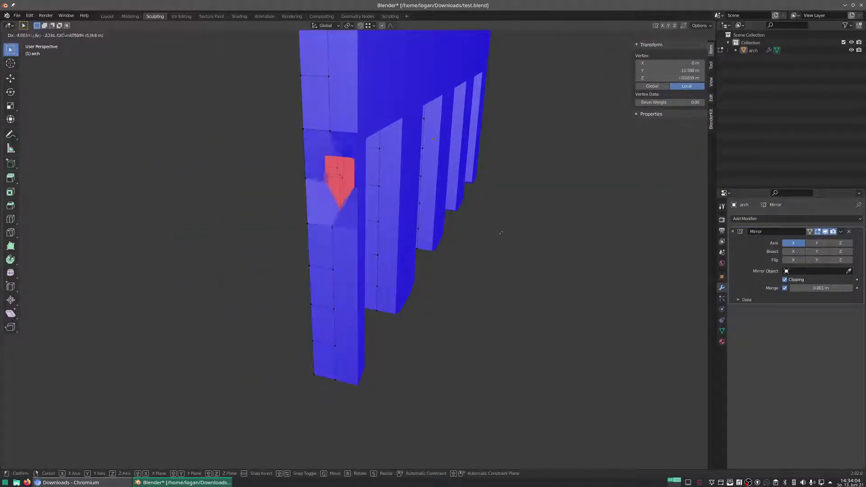
key("x")
right_click(504, 231)
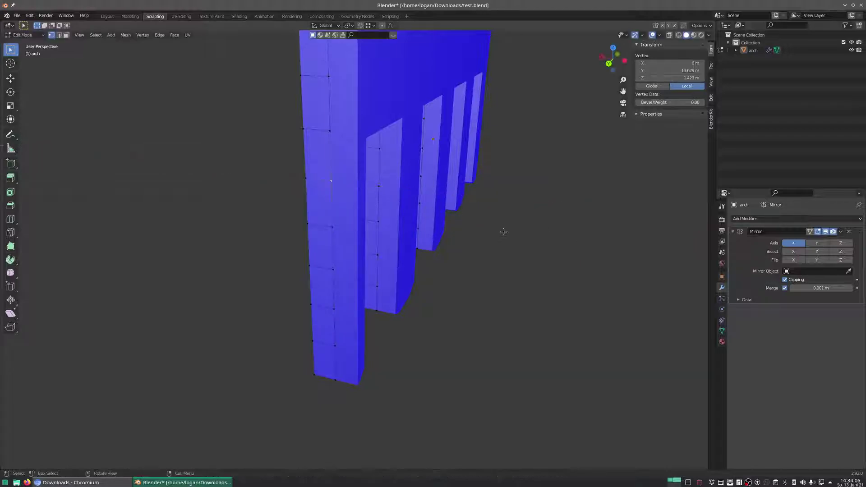
middle_click_drag(313, 172, 446, 134)
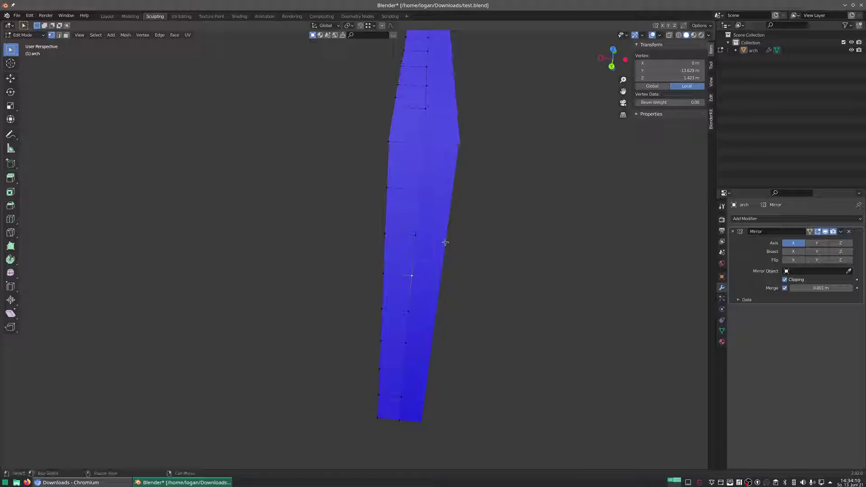
Return the arch to Object Mode, turn on X-ray display, and turn off the Face Orientation overlay
key("Tab")
middle_click_drag(477, 266, 343, 233)
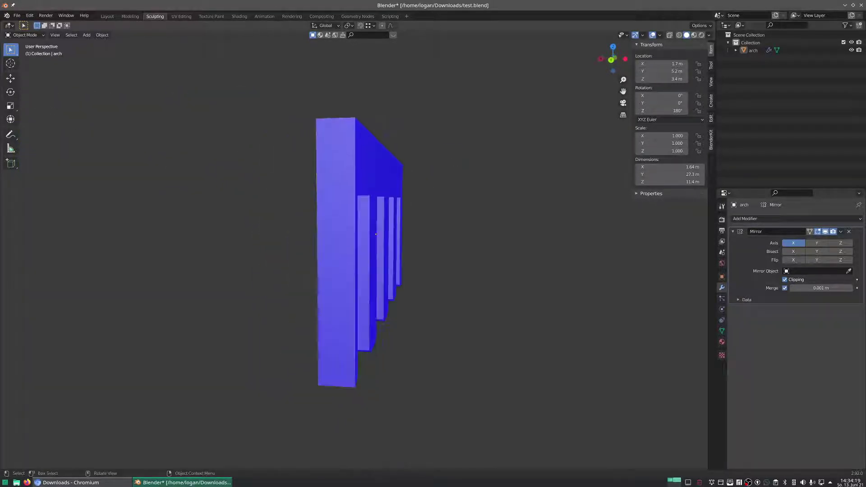
left_click(669, 35)
middle_click_drag(547, 108, 501, 124)
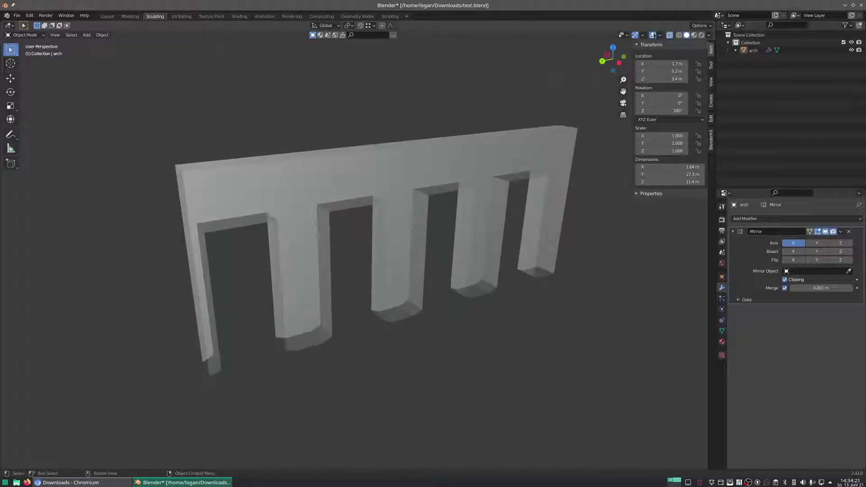
Examine the arch's mesh in wireframe shading in Object and Edit Mode, then restore solid shading
left_click(679, 35)
mouse_move(429, 155)
middle_mouse_down()
mouse_move(455, 143)
mouse_move(479, 149)
mouse_move(489, 191)
mouse_move(533, 150)
mouse_move(576, 145)
mouse_move(589, 126)
mouse_move(536, 156)
mouse_move(499, 148)
middle_mouse_up()
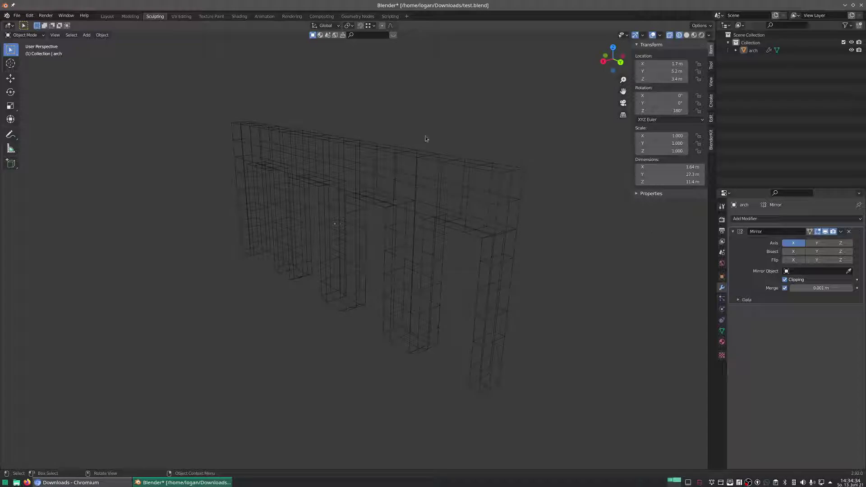
key("Tab")
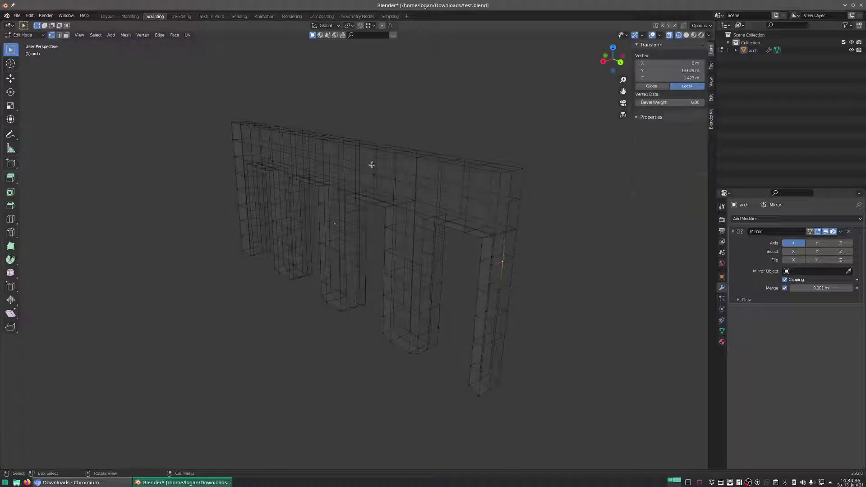
key("Tab")
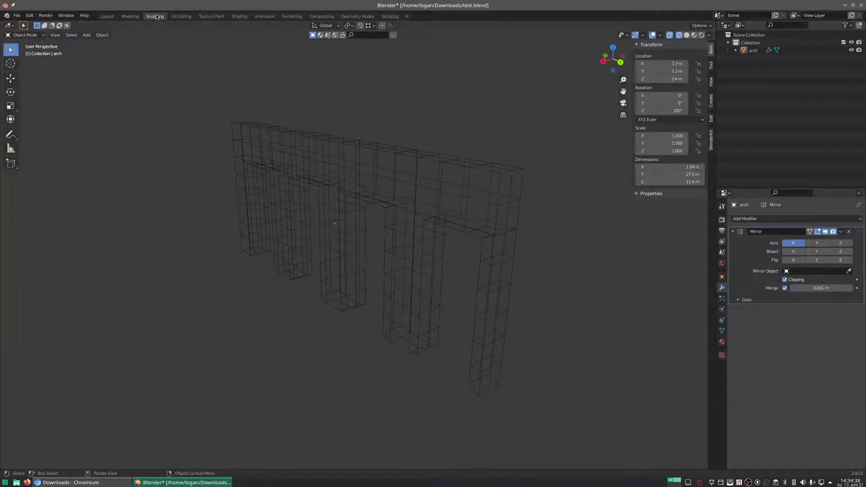
middle_click_drag(279, 99, 394, 187)
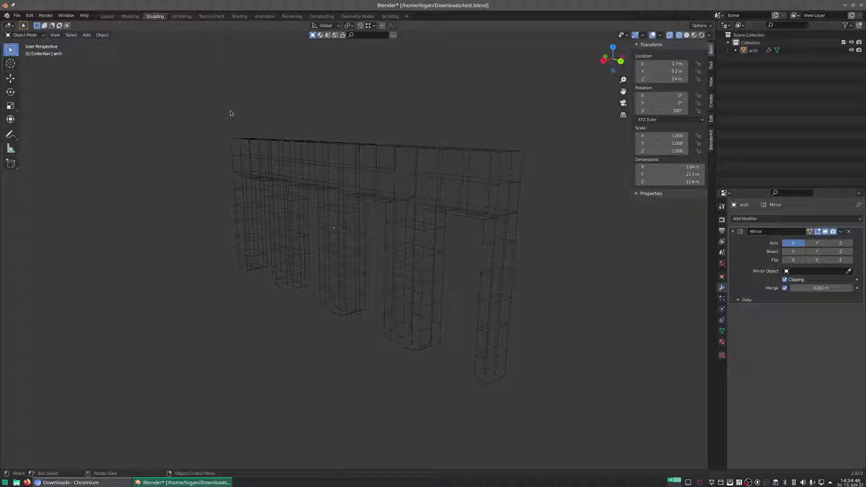
left_click(687, 35)
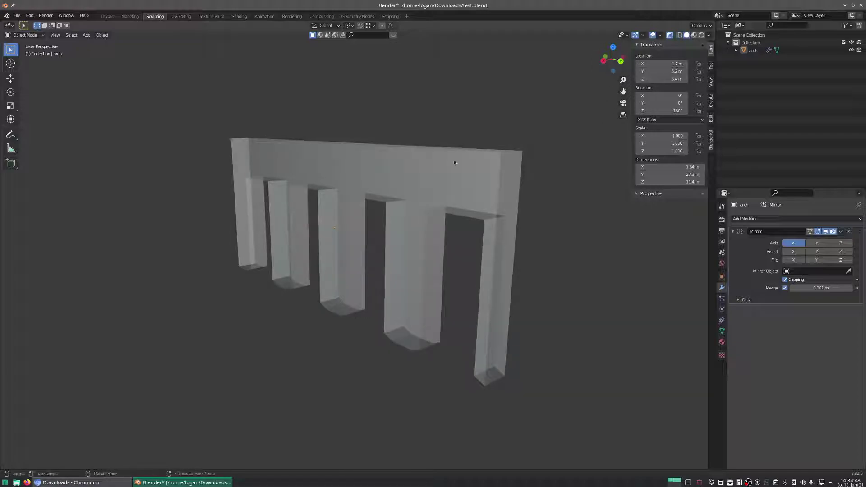
Switch the arch to Sculpt Mode
key("Tab")
left_click(21, 36)
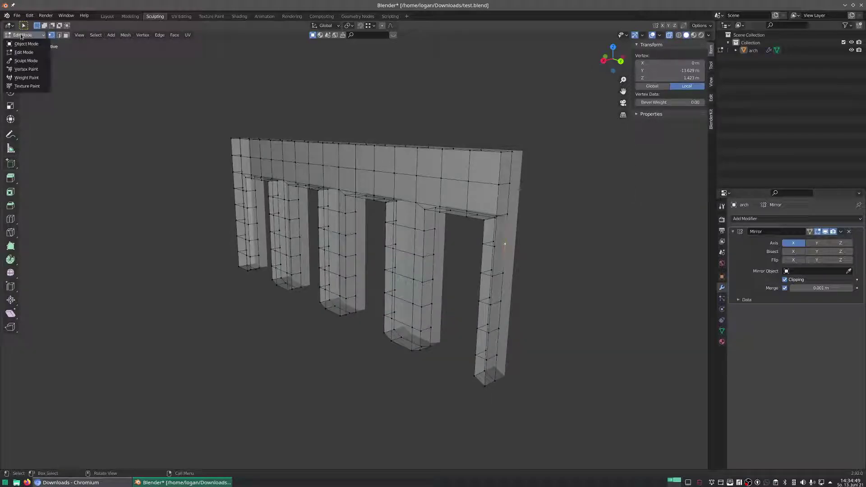
left_click(26, 62)
mouse_move(365, 196)
middle_mouse_down()
mouse_move(399, 184)
mouse_move(366, 182)
middle_mouse_up()
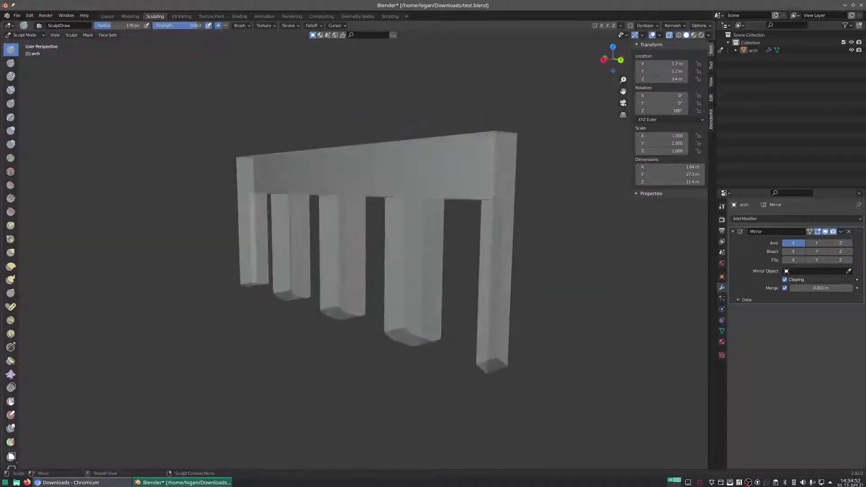
Try to remesh the arch with a 0.057 m voxel size while the Mirror modifier is active
left_click(672, 25)
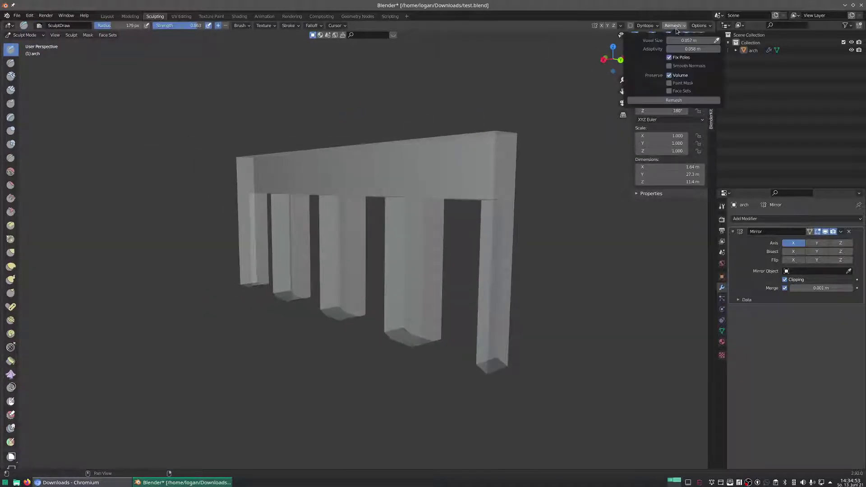
left_click(675, 101)
middle_click_drag(433, 176, 480, 179)
middle_click_drag(397, 198, 412, 174)
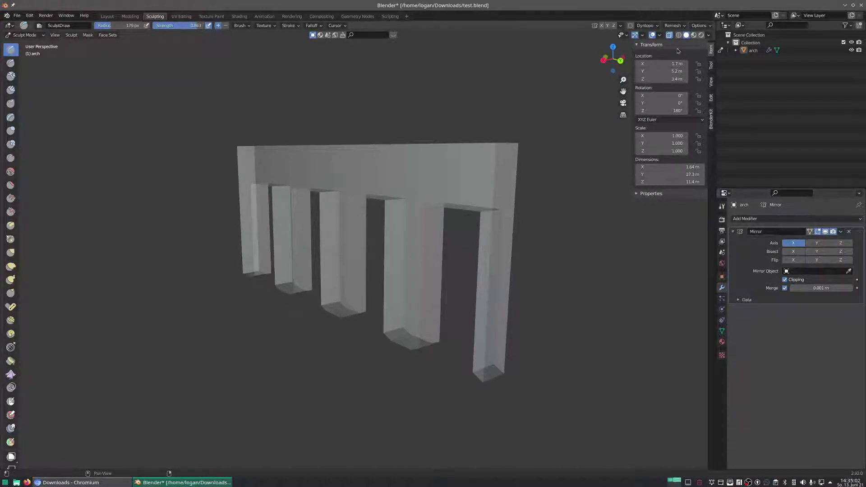
Apply the Mirror modifier to the arch
middle_click_drag(549, 56, 525, 64)
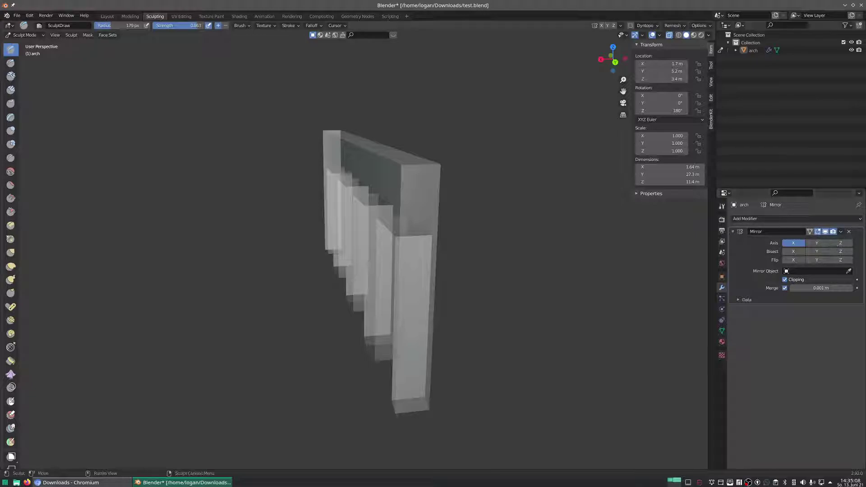
mouse_move(586, 246)
middle_mouse_down()
mouse_move(564, 243)
mouse_move(573, 243)
middle_mouse_up()
left_click(840, 232)
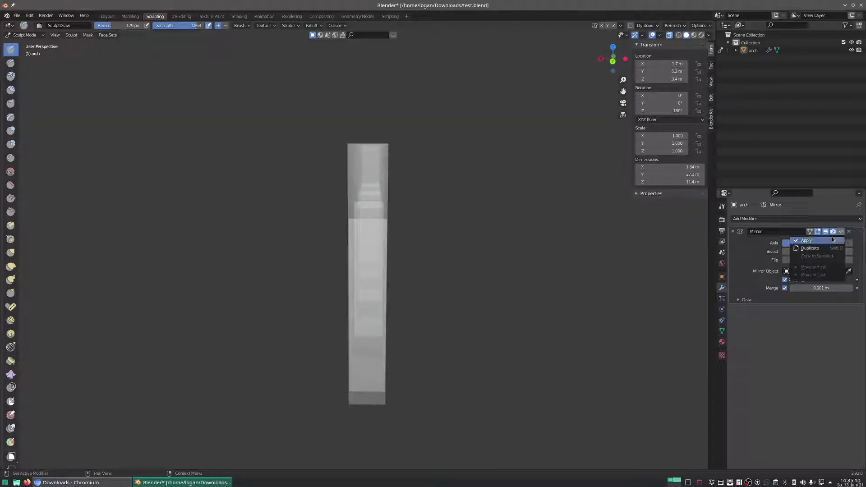
left_click(832, 239)
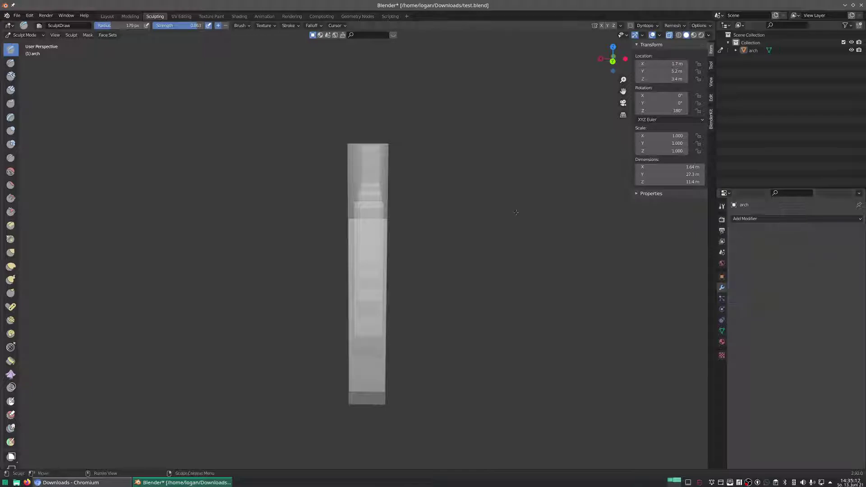
Remesh the full arch with a 0.057 m voxel size, Fix Poles and Preserve Volume enabled
left_click_drag(614, 57, 649, 41)
left_click(678, 25)
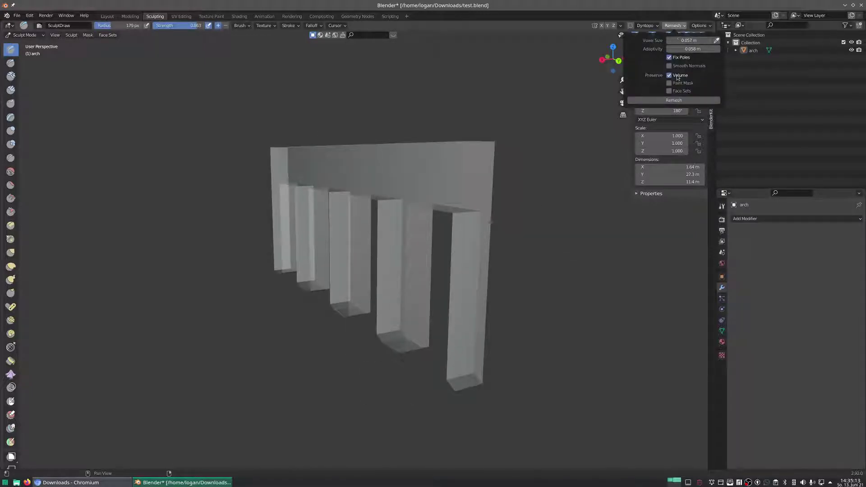
left_click(678, 102)
mouse_move(526, 161)
middle_mouse_down()
mouse_move(620, 163)
mouse_move(579, 164)
middle_mouse_up()
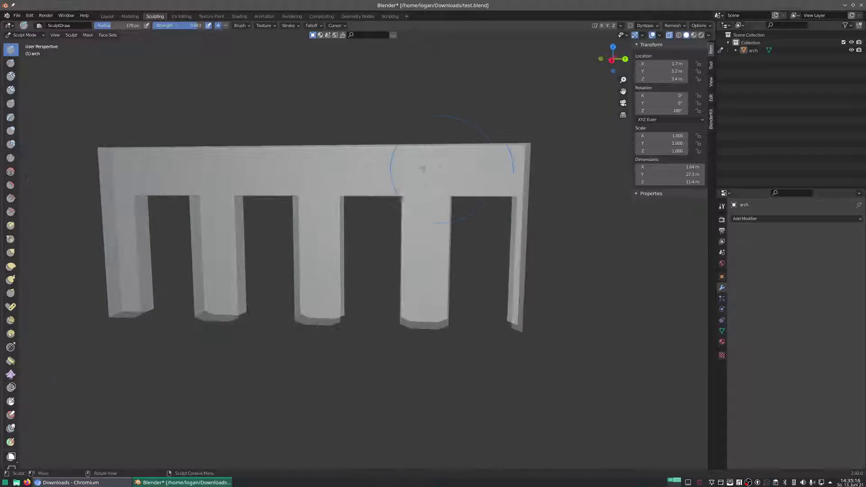
Sculpt test strokes down two pillars with the Draw brush, and undo the strokes and the remesh
left_click_drag(403, 158, 422, 314)
left_click_drag(311, 166, 312, 307)
middle_click_drag(316, 294, 262, 301)
key("ctrl+z")
key("ctrl+z")
key("ctrl+z")
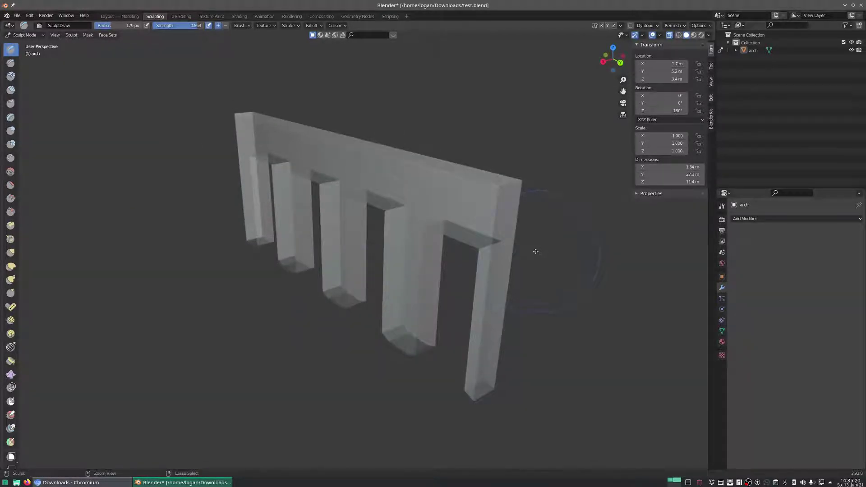
Examine the arch's original mesh in Edit Mode and return to Sculpt Mode
middle_click_drag(475, 252, 592, 204)
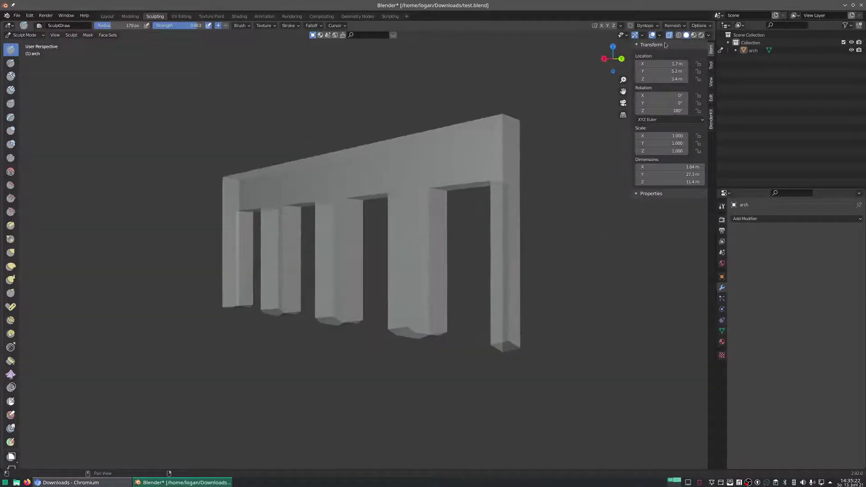
middle_click_drag(452, 164, 479, 176)
key("Tab")
key("Tab")
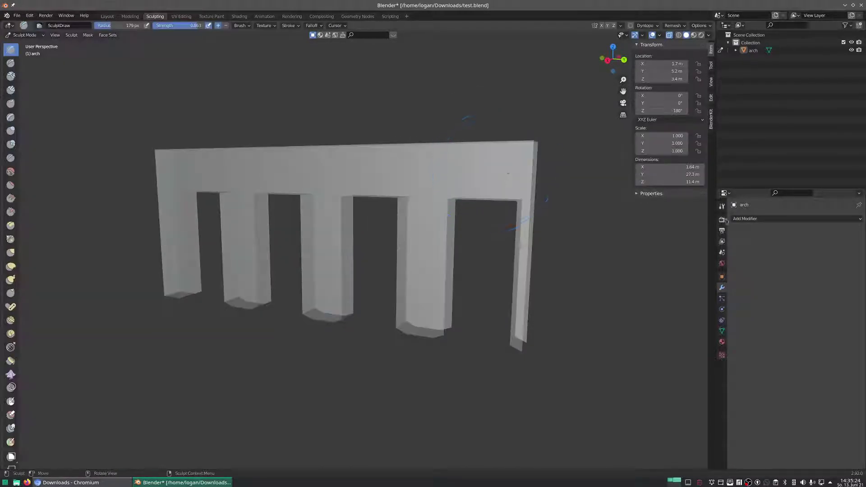
key("Tab")
mouse_move(608, 241)
middle_mouse_down()
mouse_move(529, 241)
mouse_move(567, 226)
mouse_move(532, 250)
middle_mouse_up()
key("Tab")
Add a Multiresolution modifier to the arch, try one smooth Subdivide, and undo that subdivision
left_click(740, 219)
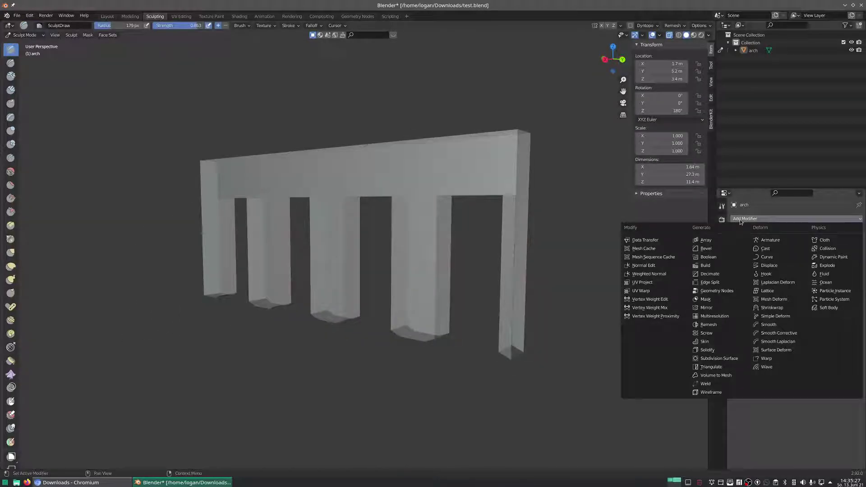
left_click(715, 318)
middle_click_drag(541, 253, 527, 237)
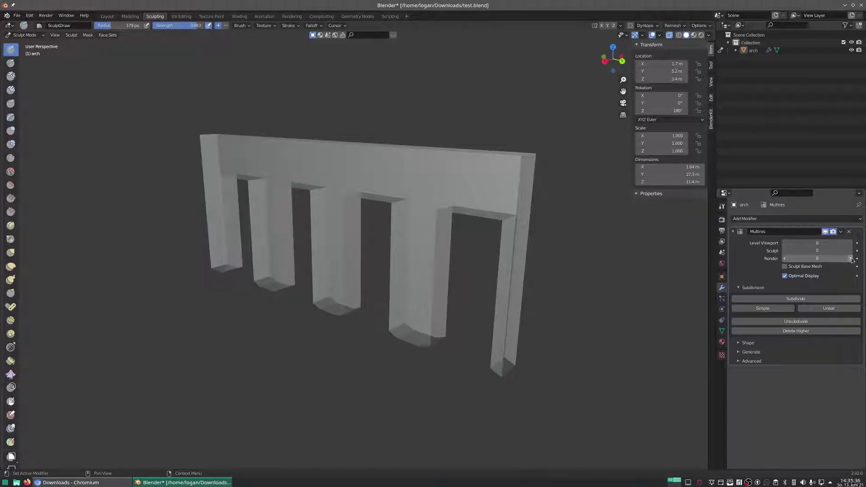
left_click(820, 298)
mouse_move(518, 253)
middle_mouse_down()
mouse_move(541, 255)
mouse_move(533, 253)
middle_mouse_up()
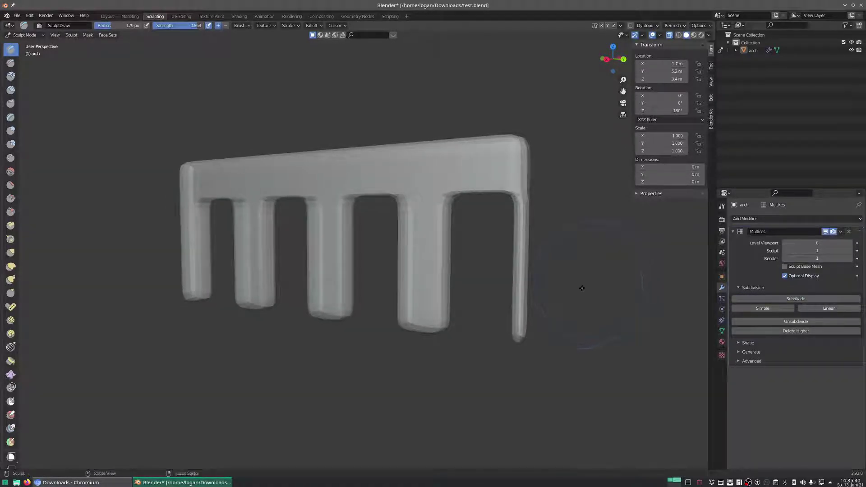
key("ctrl+z")
Subdivide the arch to Multires level 1 without smoothing, and sculpt a test stroke across two middle pillars and the beam above
middle_click_drag(408, 251, 427, 252)
mouse_move(423, 236)
left_mouse_down()
mouse_move(390, 178)
mouse_move(323, 270)
mouse_move(322, 311)
left_mouse_up()
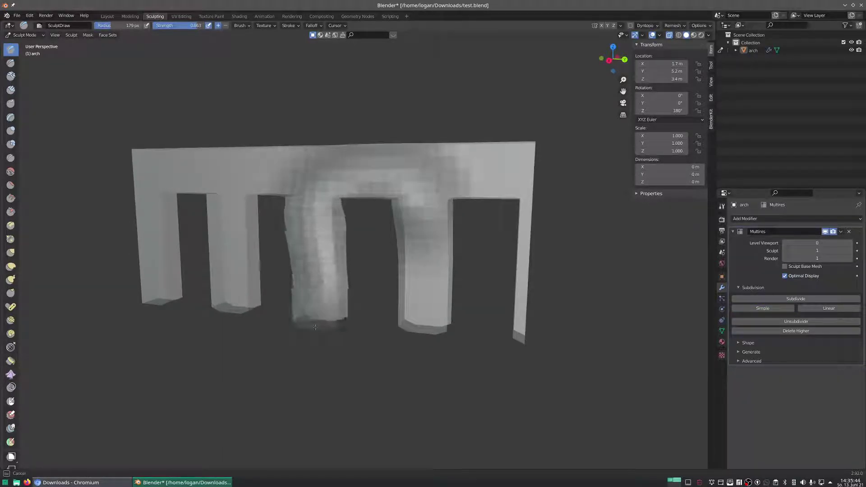
mouse_move(327, 304)
middle_mouse_down()
mouse_move(254, 300)
mouse_move(291, 296)
middle_mouse_up()
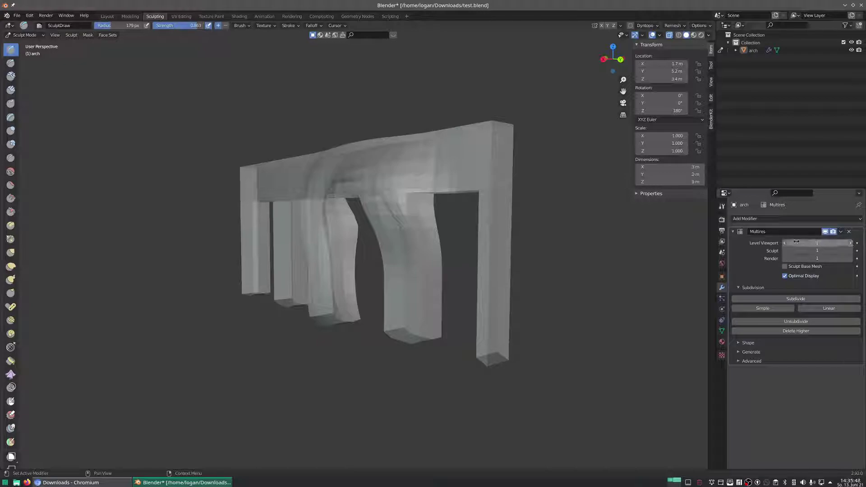
Switch the Multires sculpt level to 0 and back to 1, and subdivide the arch to level 2
left_click(784, 251)
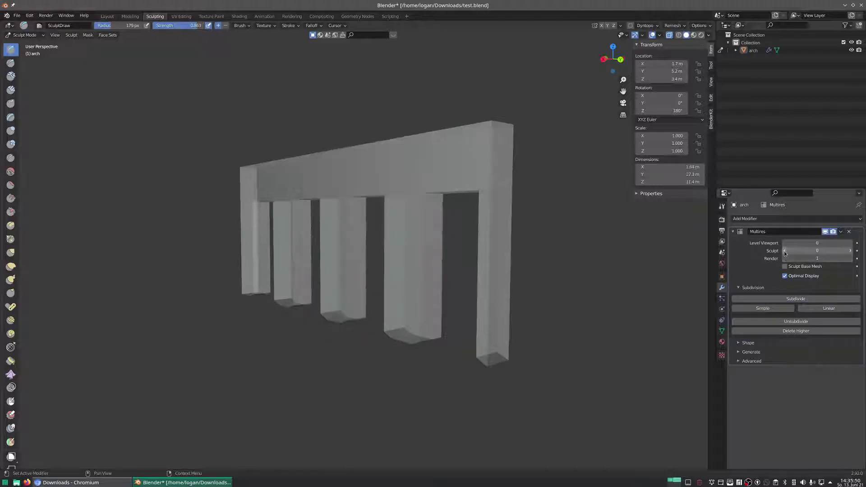
left_click(850, 251)
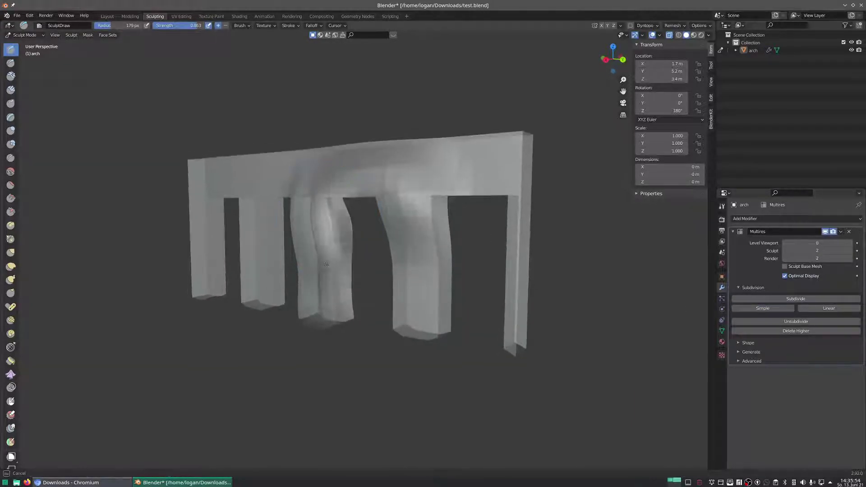
scroll(343, 212, "up", 6)
middle_click_drag(343, 213, 341, 201)
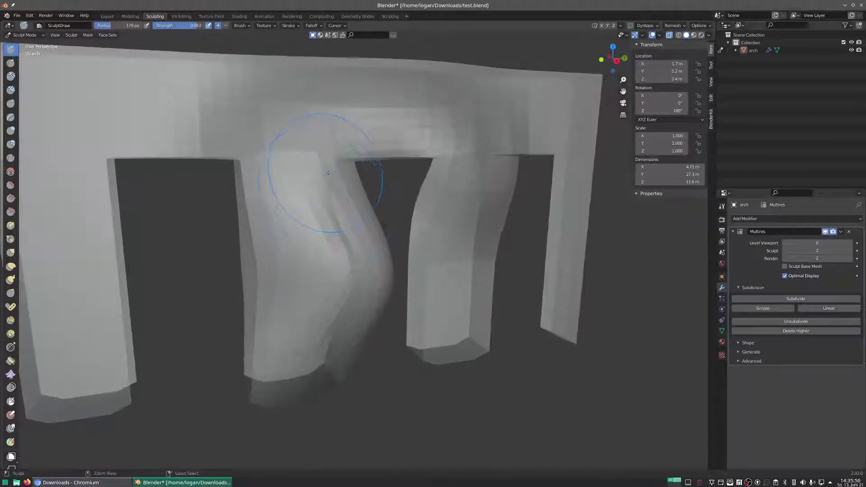
Carve inward test strokes along the bulging middle pillar with the inverted Draw brush
mouse_move(328, 173)
left_mouse_down("ctrl")
mouse_move(355, 275)
mouse_move(342, 321)
mouse_move(349, 325)
left_mouse_up("ctrl")
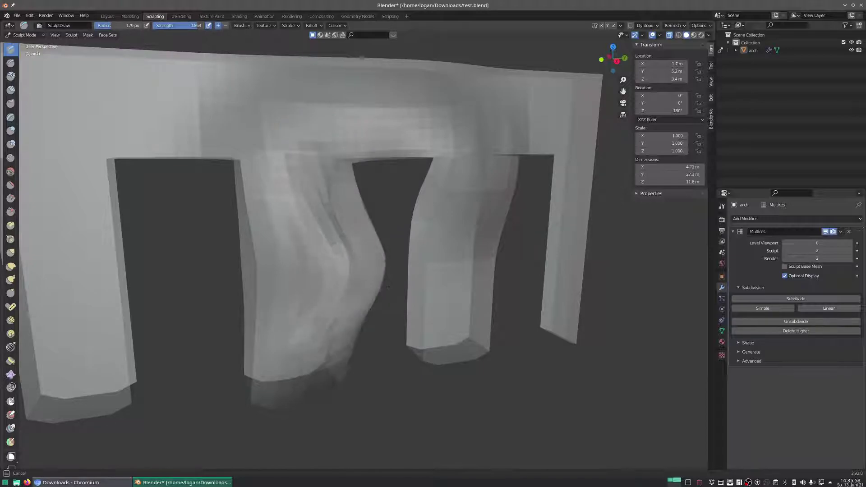
middle_click_drag(388, 287, 323, 270)
left_click_drag(303, 288, 336, 225, "ctrl")
mouse_move(336, 226)
middle_mouse_down()
mouse_move(452, 217)
mouse_move(430, 210)
middle_mouse_up()
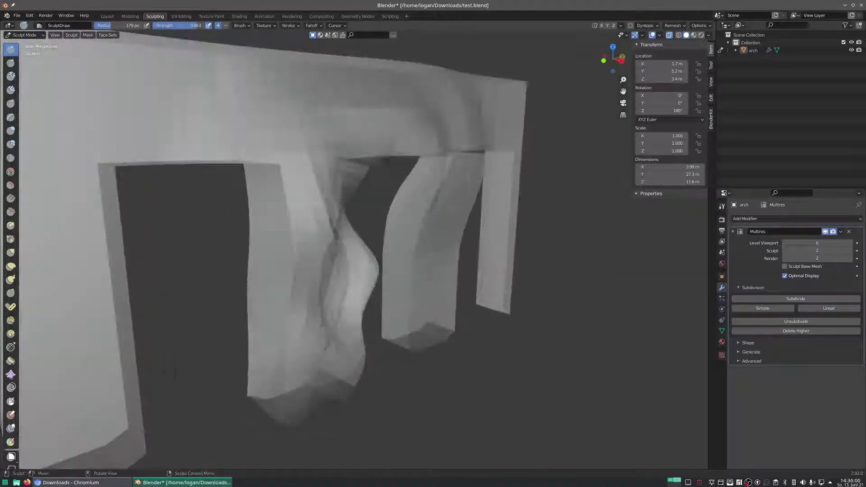
middle_click_drag(444, 248, 496, 311)
Remove the Multiresolution modifier from the arch
scroll(438, 306, "down", 4)
middle_click_drag(433, 233, 321, 215)
mouse_move(413, 215)
middle_mouse_down()
mouse_move(365, 205)
mouse_move(432, 220)
mouse_move(409, 216)
middle_mouse_up()
left_click(849, 231)
Examine the arch's base mesh from several angles in Edit Mode and return to Sculpt Mode
key("Tab")
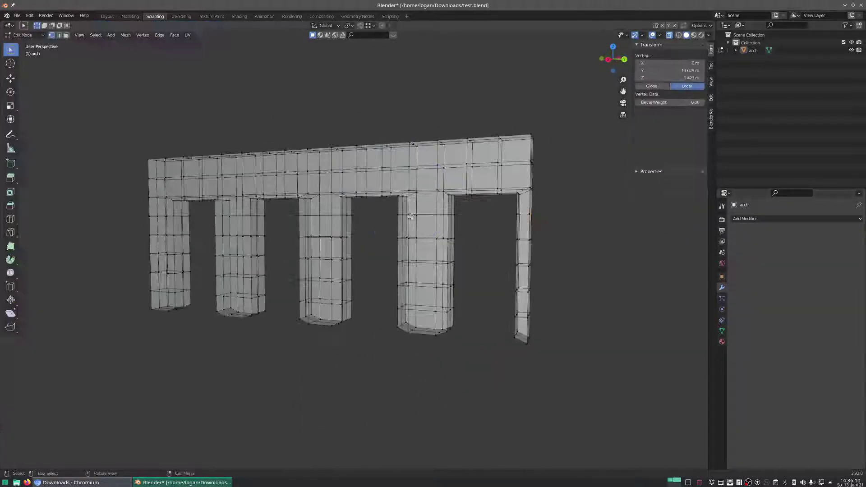
middle_click_drag(477, 174, 418, 172)
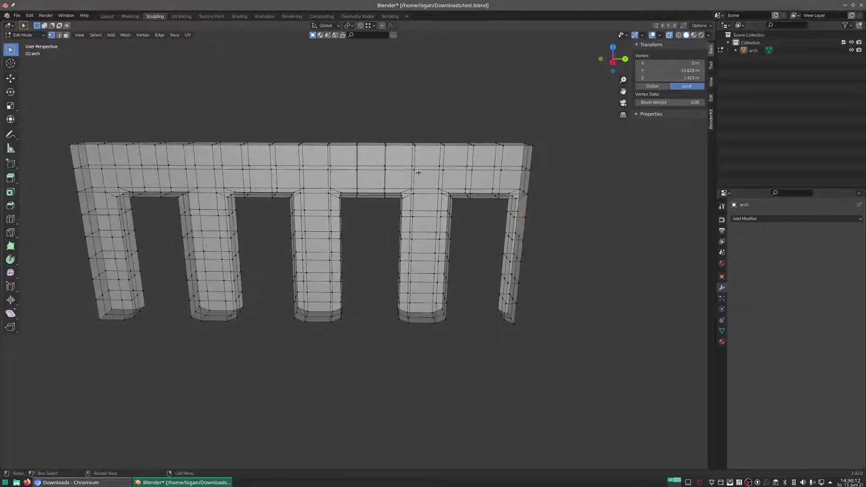
mouse_move(347, 77)
middle_mouse_down()
mouse_move(284, 81)
mouse_move(316, 60)
mouse_move(261, 68)
mouse_move(293, 72)
mouse_move(307, 62)
middle_mouse_up()
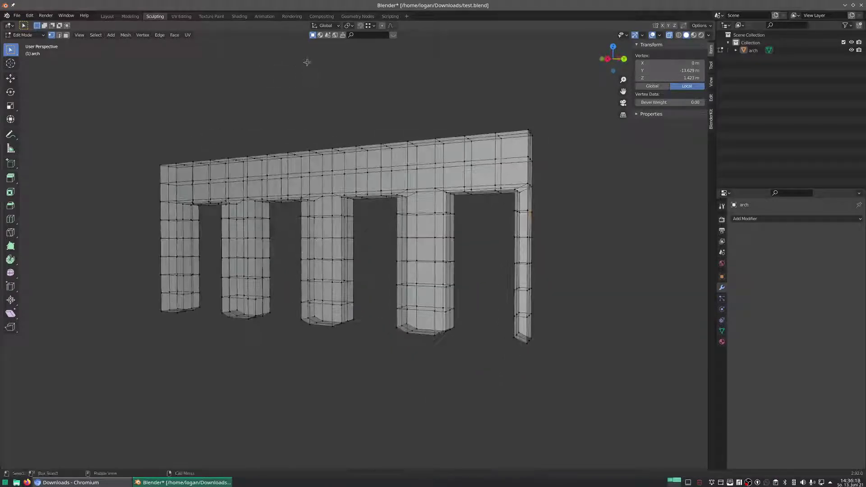
key("Tab")
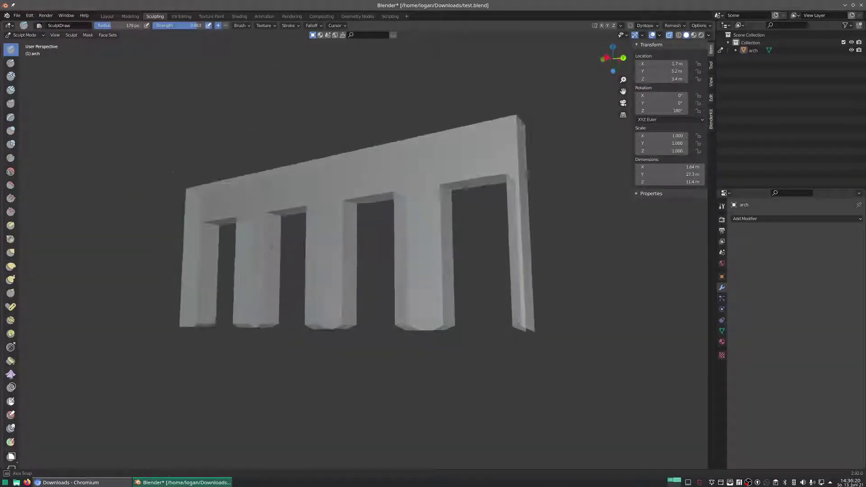